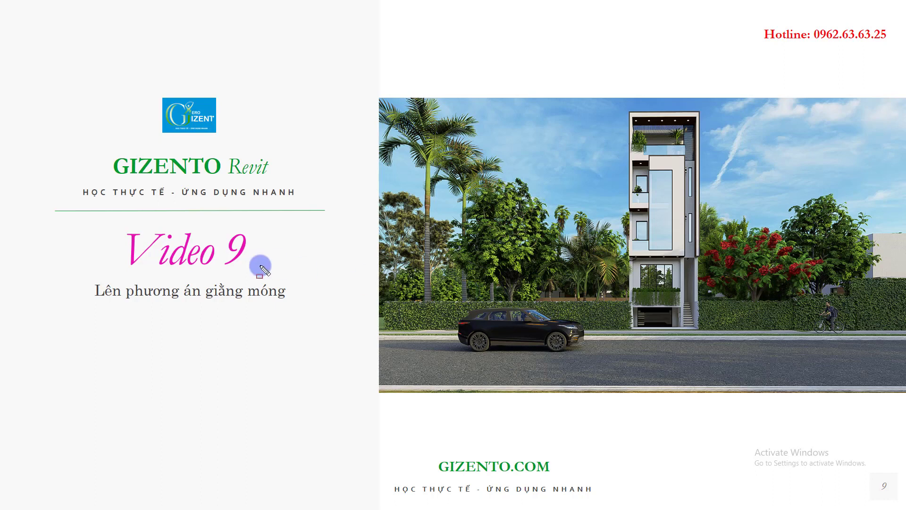
Step: Exit the slideshow to edit slide 9, 'Video 9 – Lên phương án giằng móng'
key("Escape")
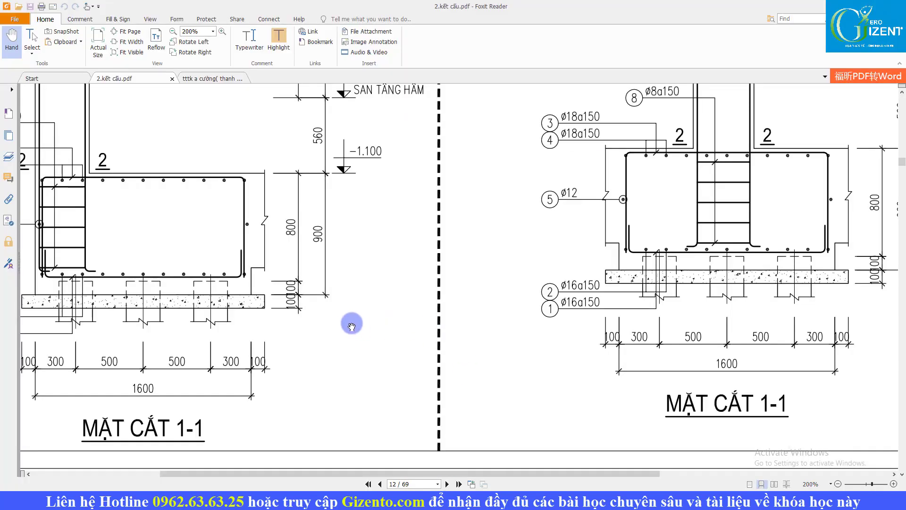
Step: Review the foundation detail page, briefly marking sheet KC-12 and a beam end in red
scroll(352, 324, "down", 3, "ctrl")
scroll(366, 265, "up", 5)
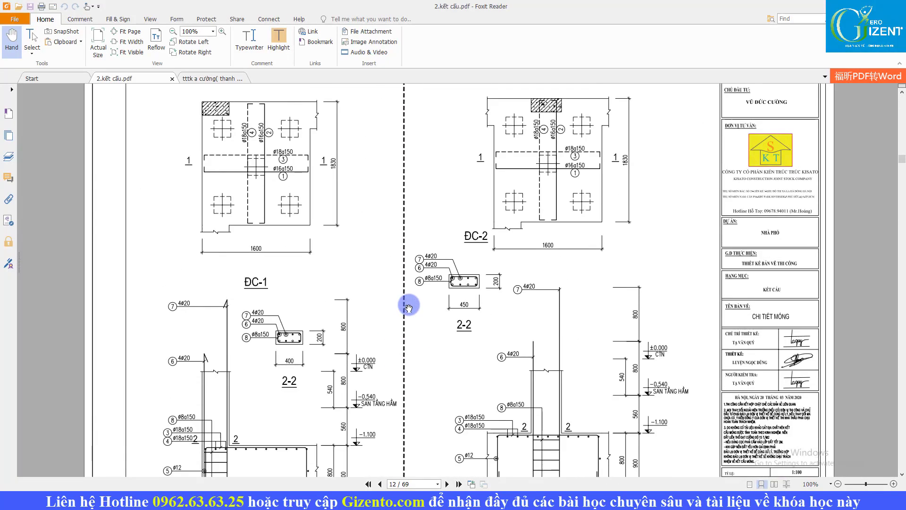
scroll(409, 307, "up", 5)
scroll(409, 306, "down", 3)
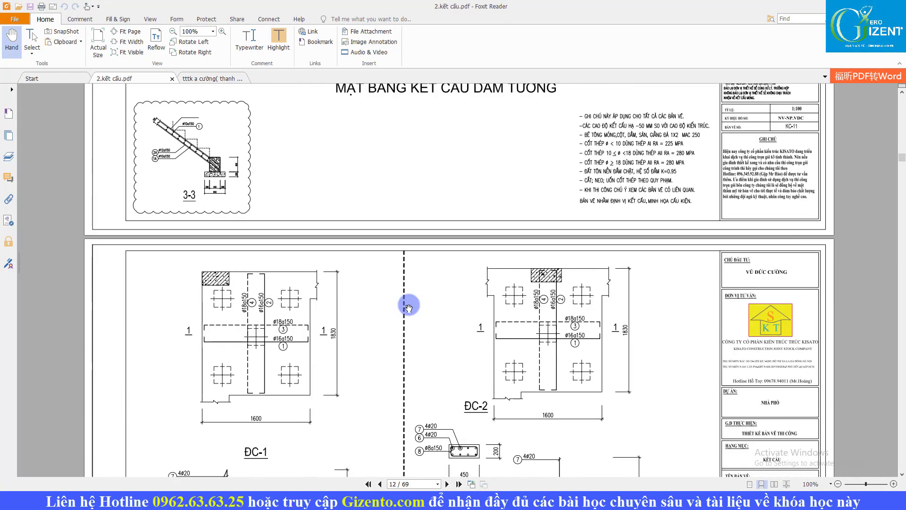
scroll(406, 303, "down", 2, "ctrl")
scroll(406, 303, "down", 2)
scroll(449, 304, "down", 1)
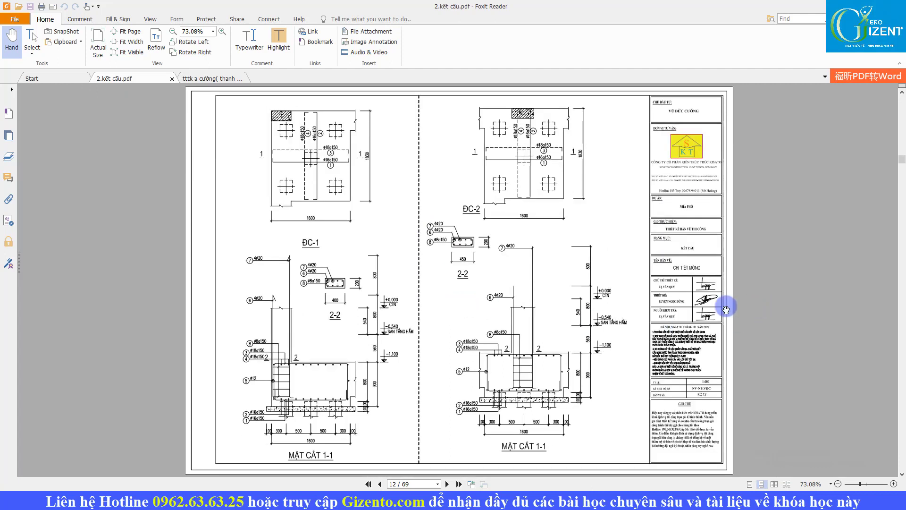
scroll(726, 309, "up", 2, "ctrl")
scroll(711, 307, "up", 1, "ctrl")
scroll(696, 307, "down", 2)
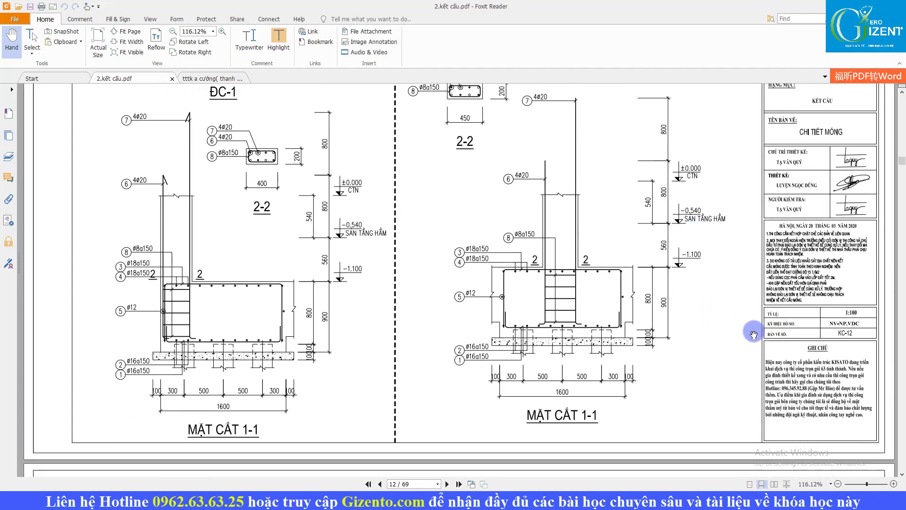
left_click_drag(865, 338, 835, 327)
left_click_drag(283, 286, 331, 347)
key("Escape")
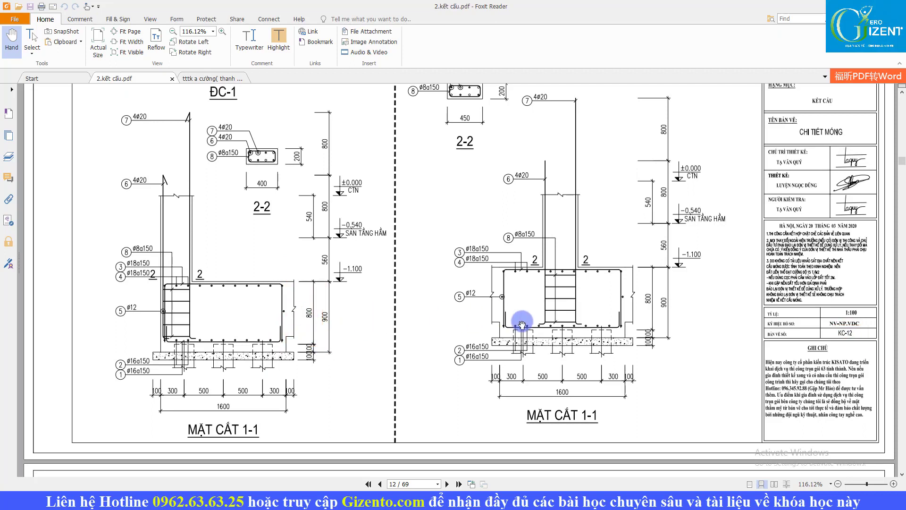
Step: Scroll back to page 8, the foundation plan with tie beams GM-1 to GM-5
scroll(522, 323, "down", 2, "ctrl")
scroll(477, 283, "up", 5)
scroll(475, 253, "up", 5)
scroll(475, 283, "up", 5)
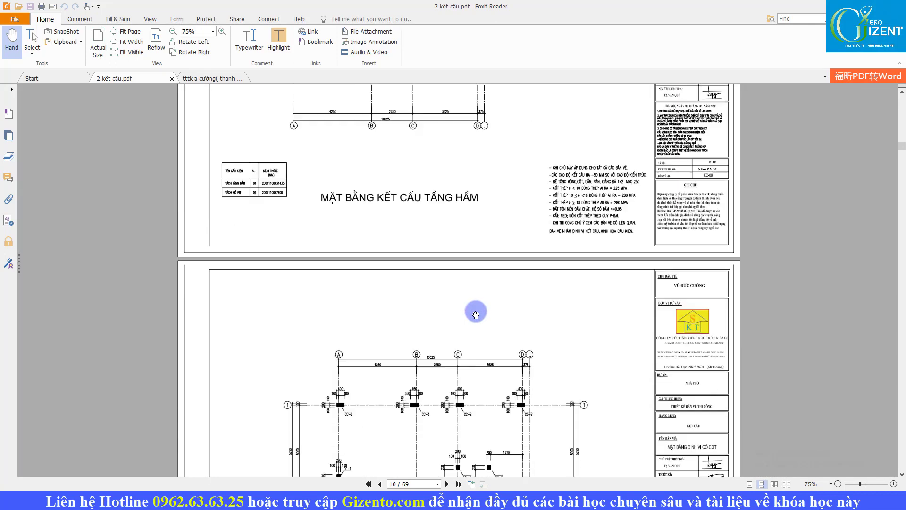
scroll(476, 313, "up", 5)
scroll(476, 313, "up", 5)
scroll(476, 313, "up", 1)
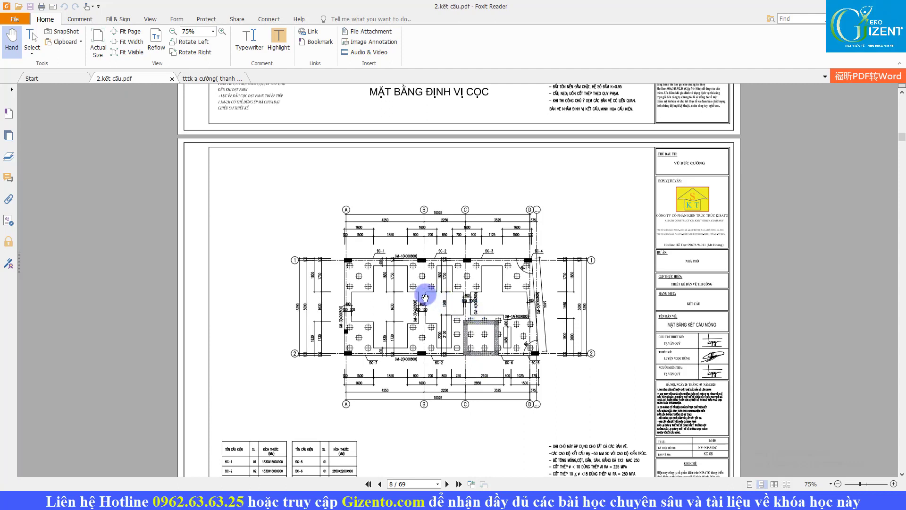
scroll(425, 297, "up", 2, "ctrl")
scroll(348, 241, "up", 1, "ctrl")
scroll(324, 257, "down", 1, "ctrl")
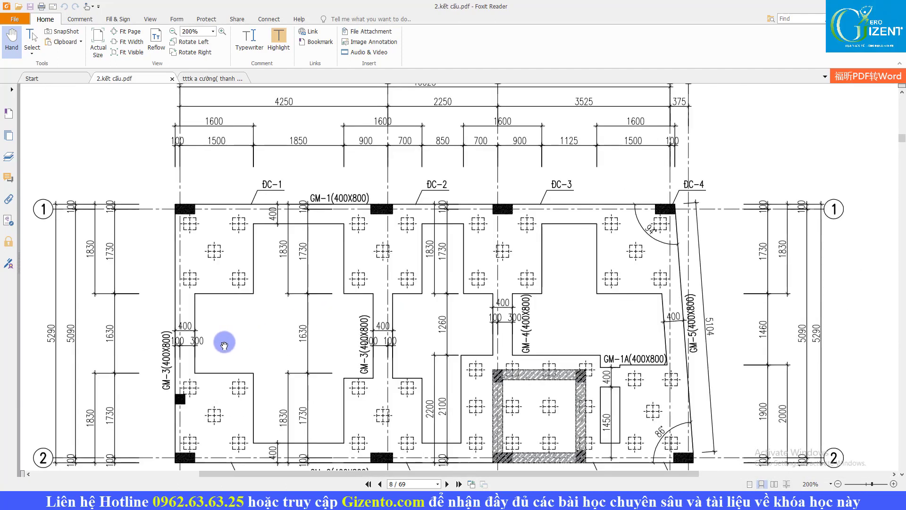
scroll(224, 343, "down", 1)
left_click_drag(149, 301, 189, 342)
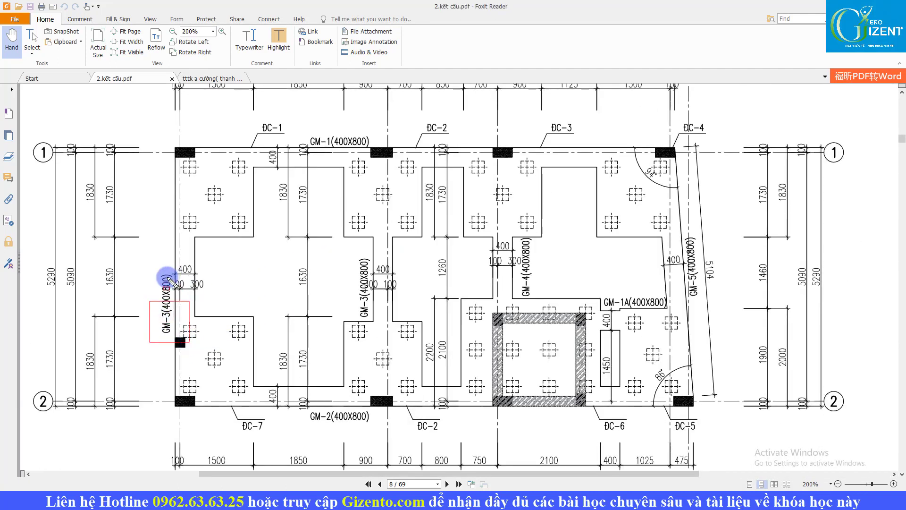
left_click_drag(293, 124, 332, 137)
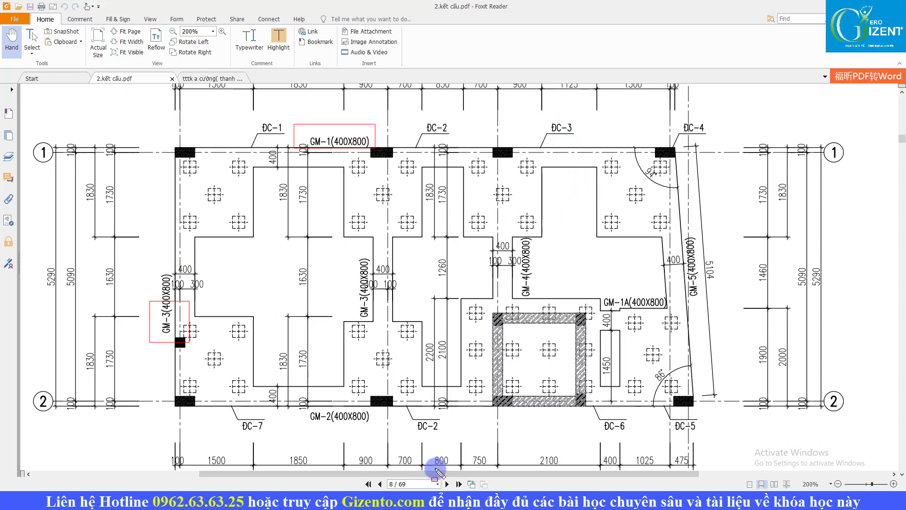
left_click_drag(297, 408, 396, 435)
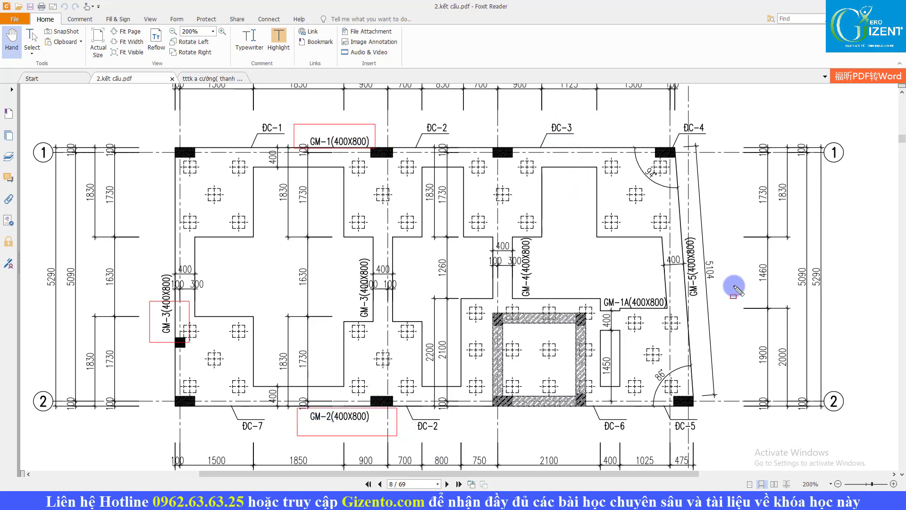
left_click_drag(679, 230, 713, 311)
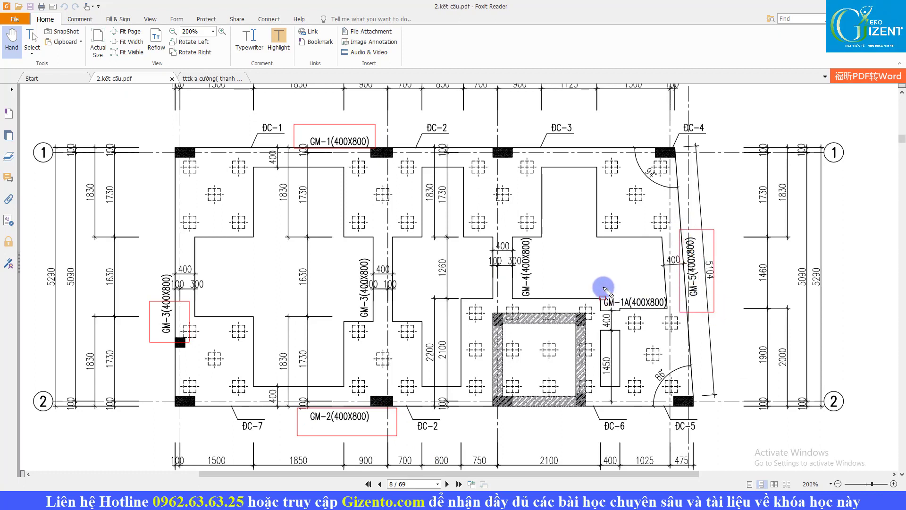
left_click_drag(594, 283, 655, 310)
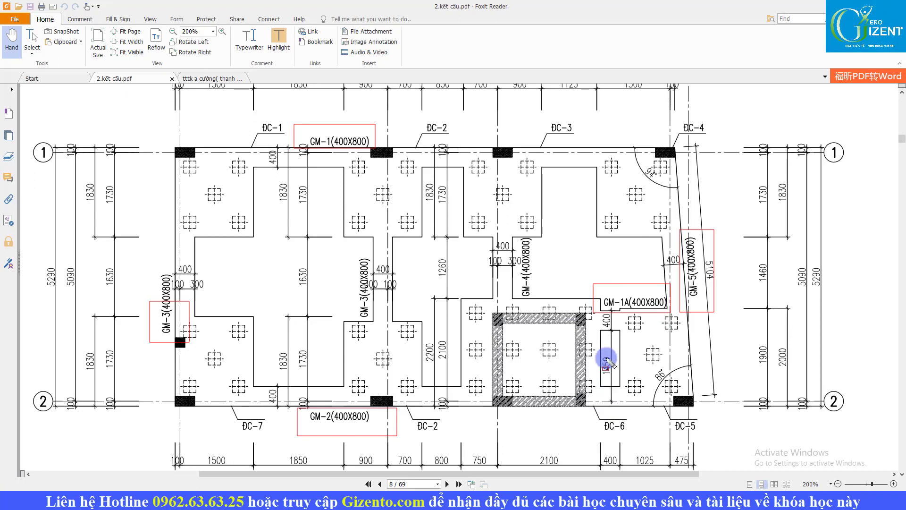
left_click_drag(519, 234, 557, 309)
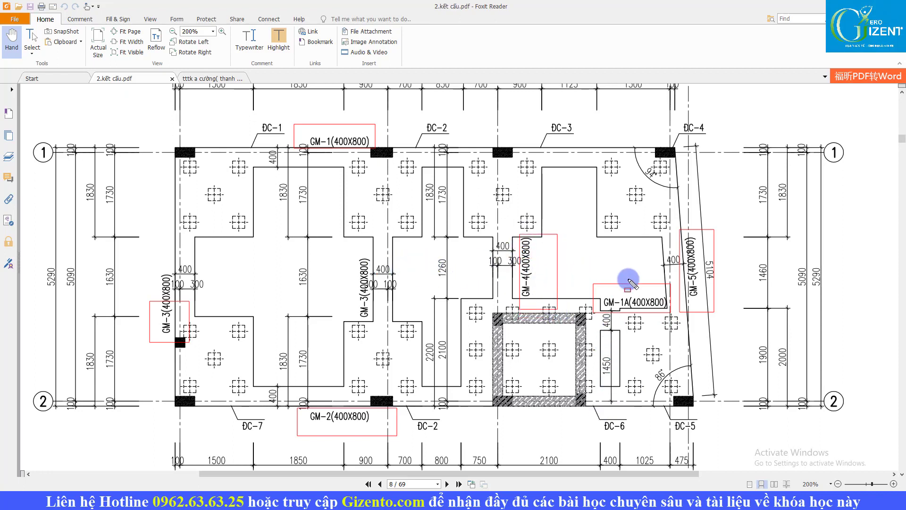
left_click_drag(354, 250, 374, 316)
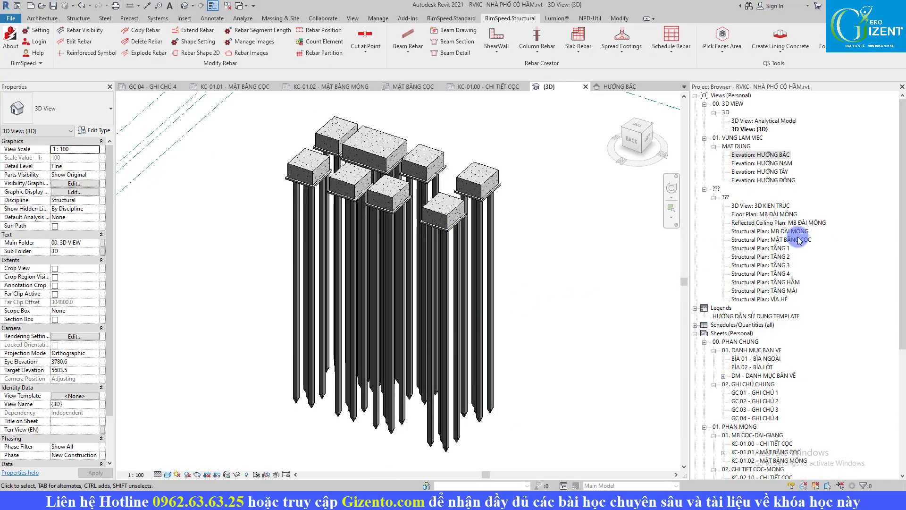
Step: Open the MB ĐÀI MÓNG structural plan and dismiss the save reminder
double_click(792, 234)
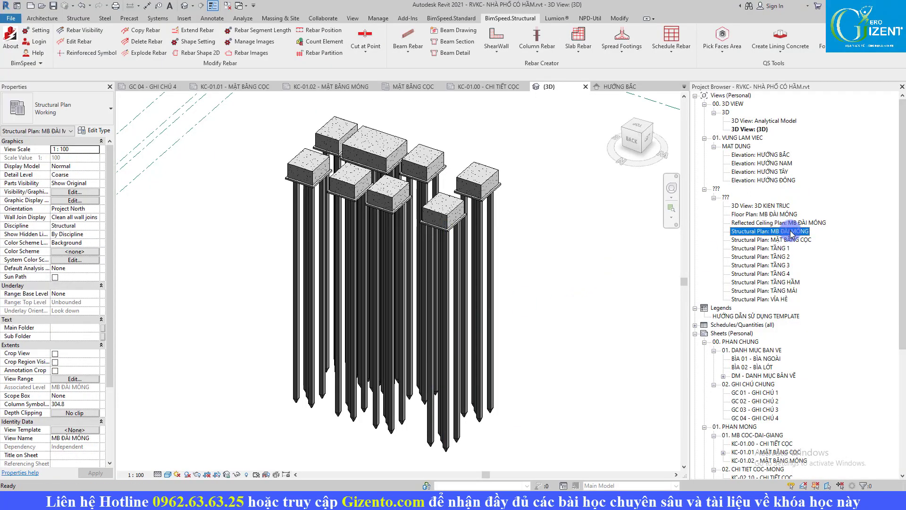
left_click(538, 159)
scroll(404, 148, "down", 3)
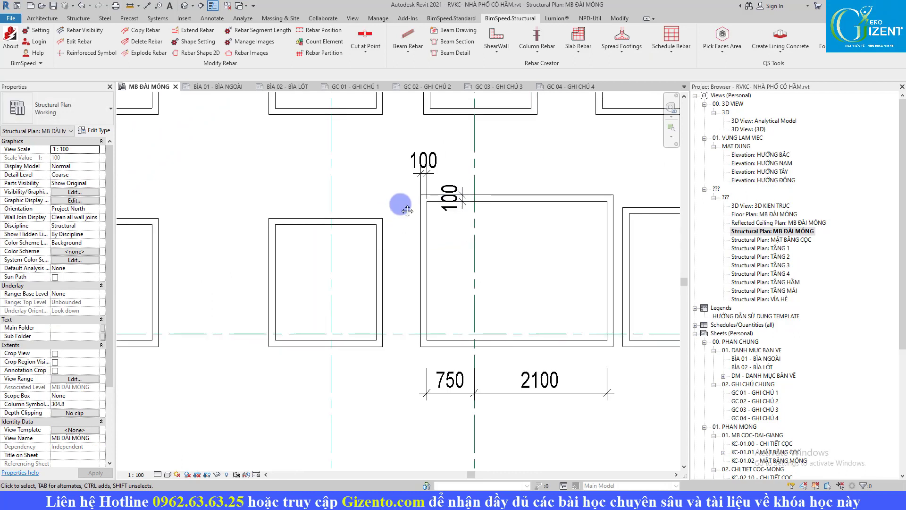
scroll(401, 178, "down", 2)
scroll(404, 247, "down", 2)
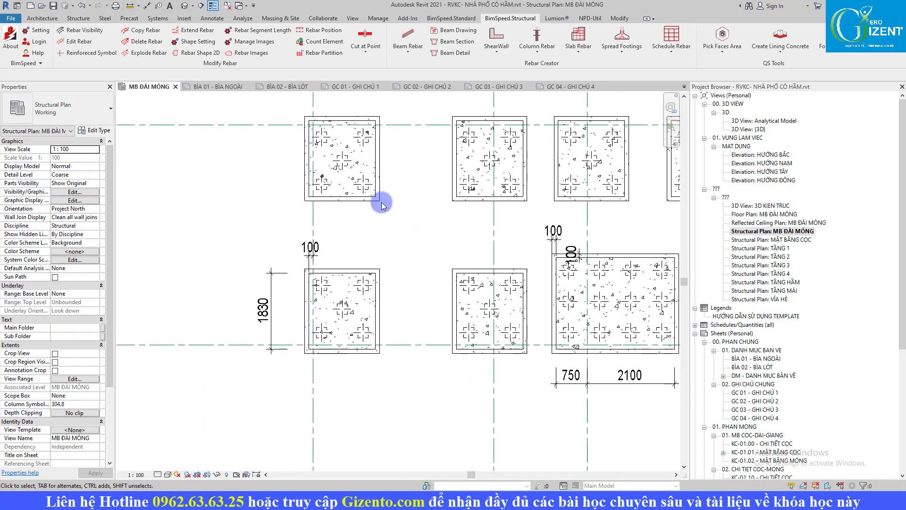
left_click(78, 17)
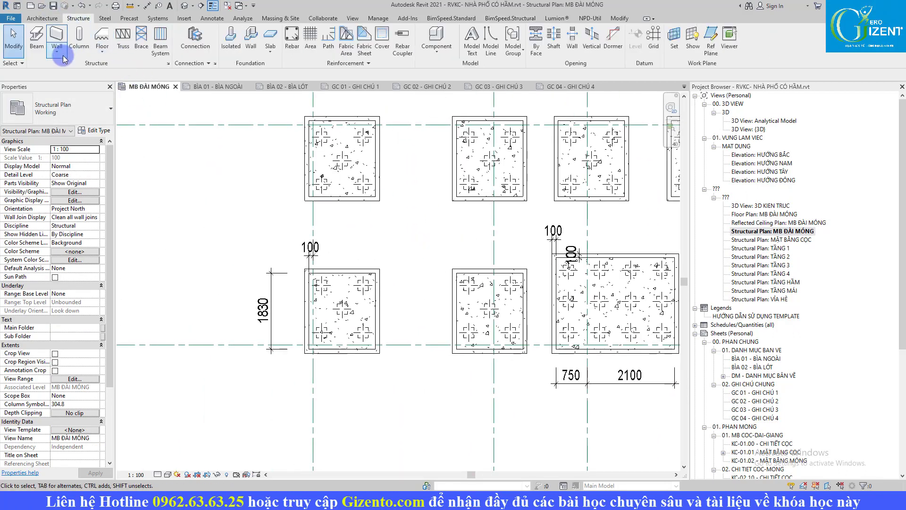
left_click(39, 55)
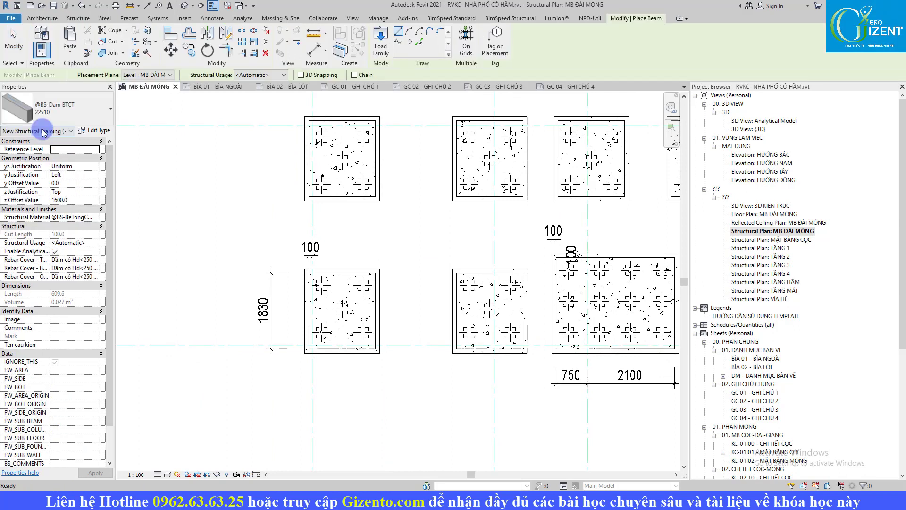
left_click(67, 118)
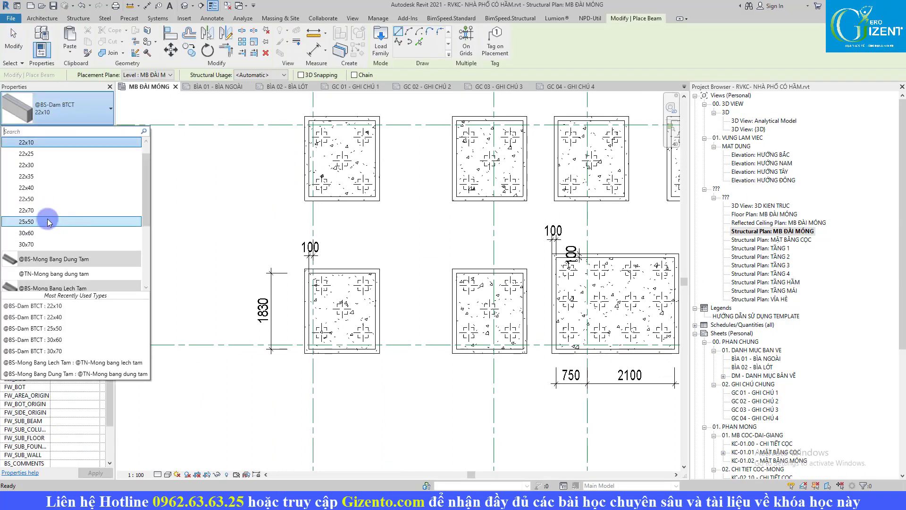
scroll(54, 219, "down", 3)
scroll(54, 215, "down", 2)
scroll(53, 203, "down", 2)
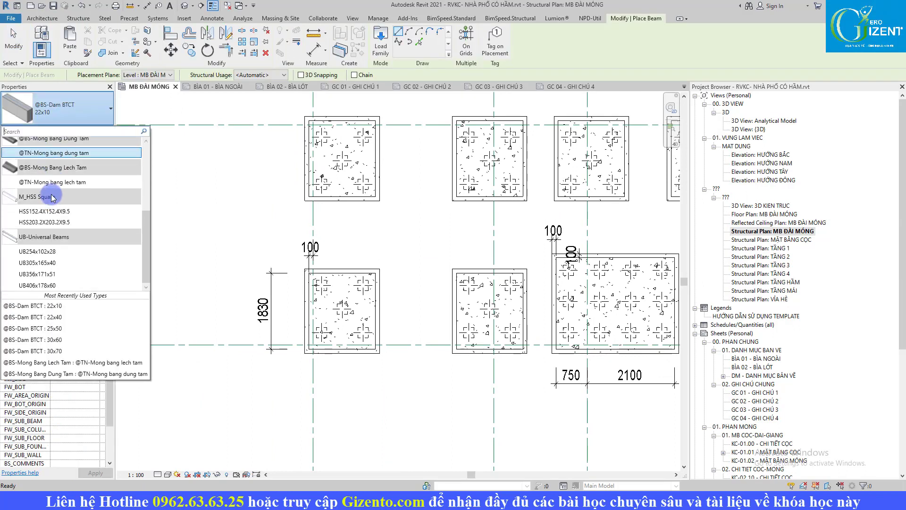
scroll(52, 193, "up", 4)
scroll(53, 181, "up", 3)
left_click(38, 159)
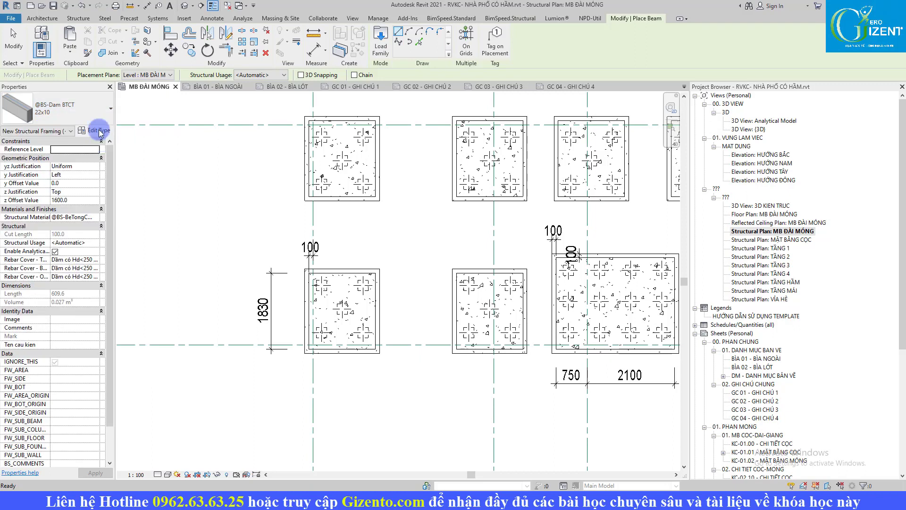
Step: Duplicate the 22x10 beam type as GM 400X800 with b 400 and h 800
left_click(100, 132)
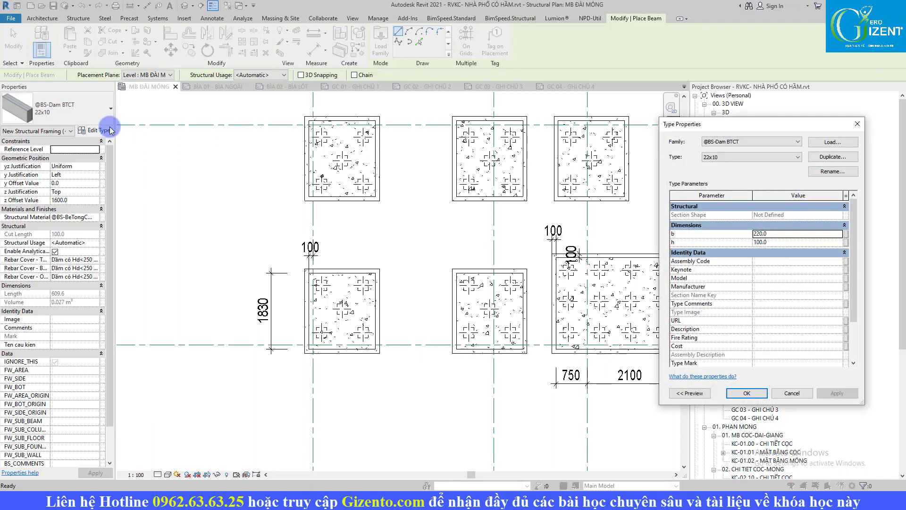
left_click(826, 155)
type("GM 400X800")
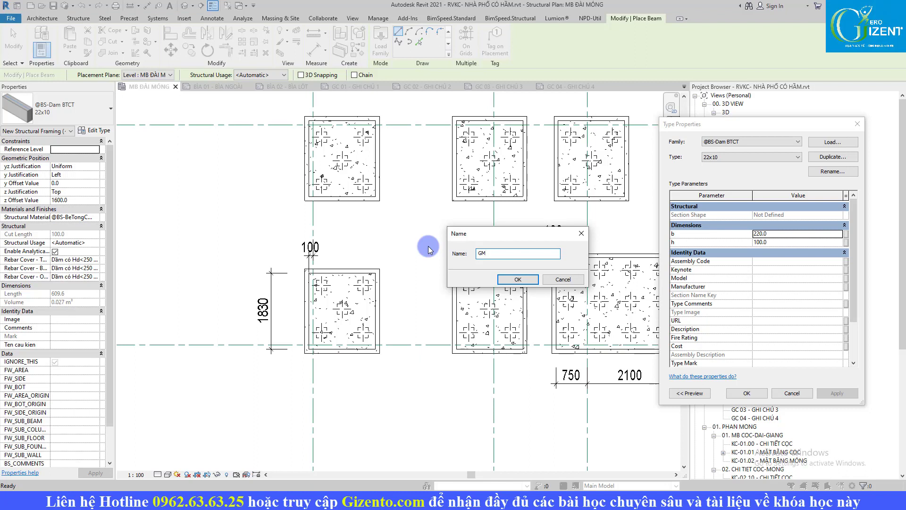
left_click(523, 279)
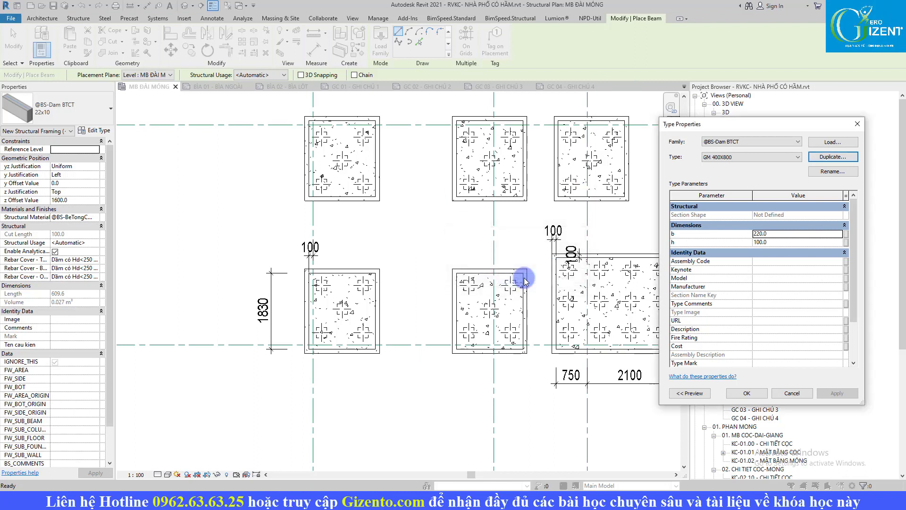
left_click(778, 233)
type("400")
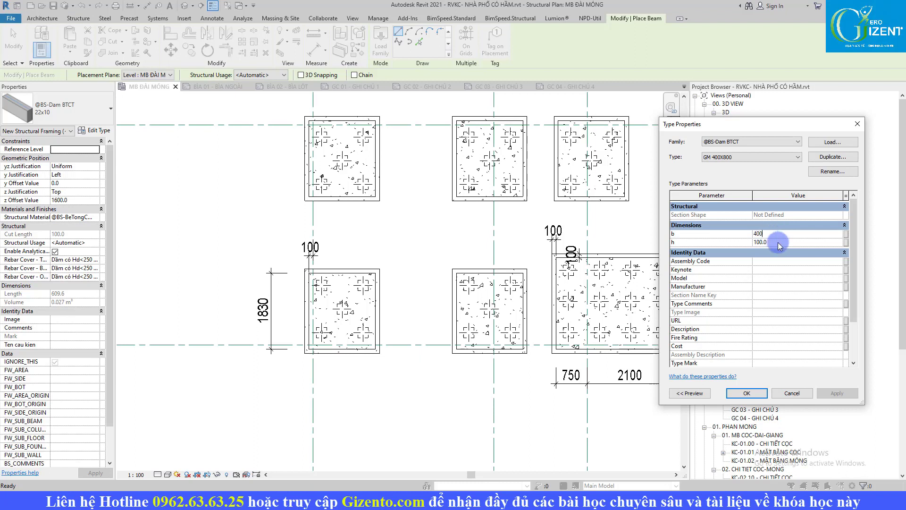
left_click(785, 242)
type("0")
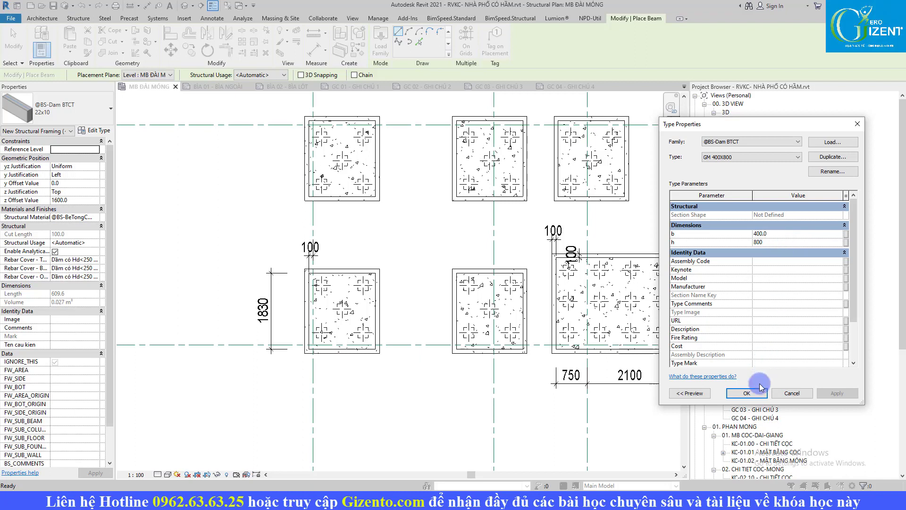
left_click(747, 393)
left_click(282, 259)
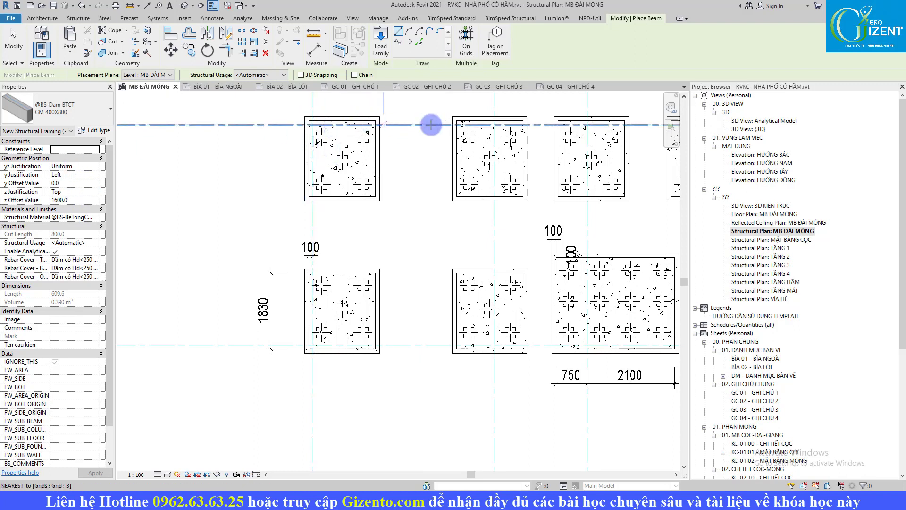
Step: Draw a GM 400X800 beam on grid B between the left and right pile caps, usage Automatic
middle_click_drag(431, 125, 419, 166)
left_click(275, 75)
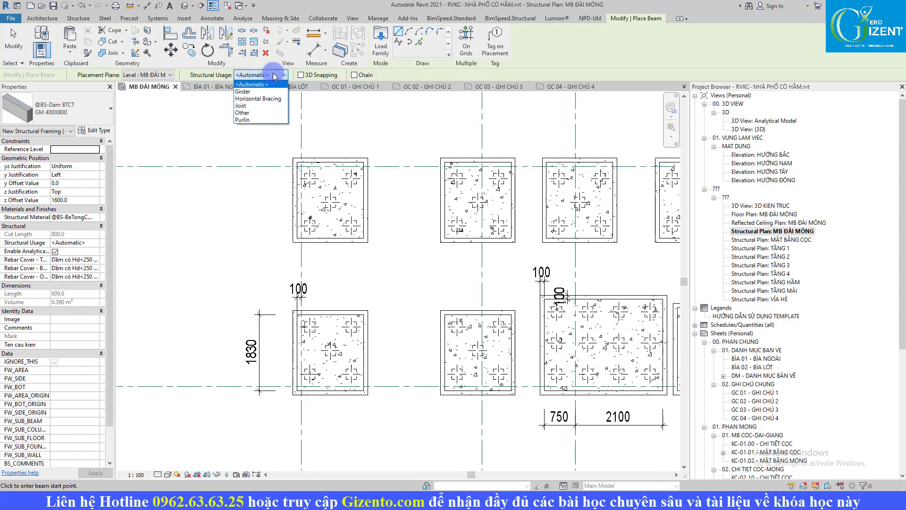
left_click(254, 84)
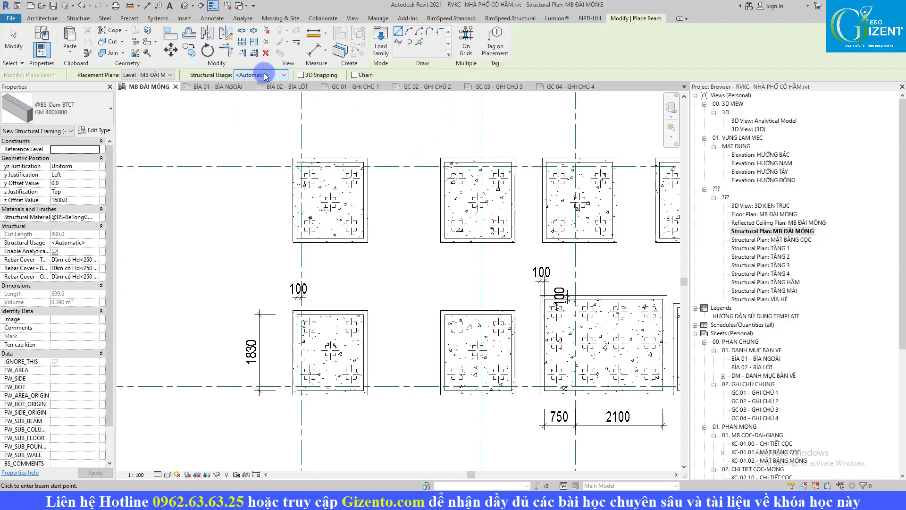
left_click(376, 166)
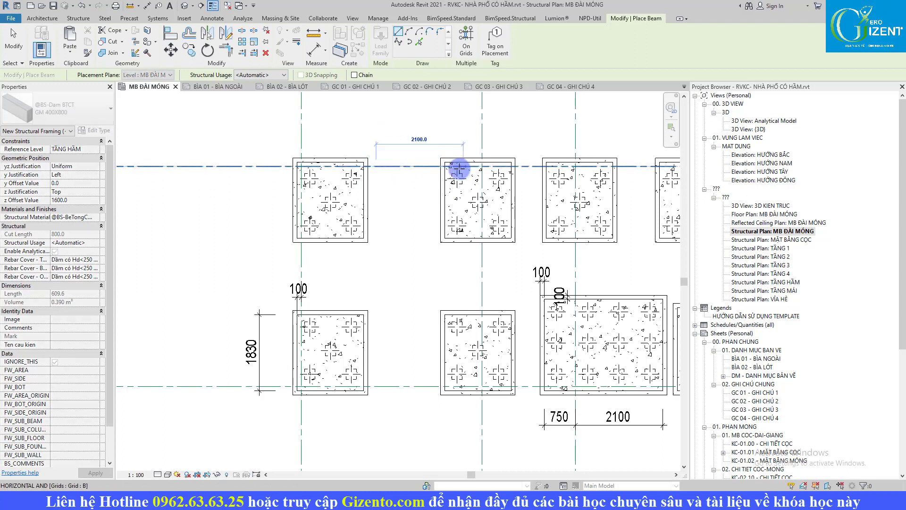
middle_click_drag(324, 162, 146, 162)
left_click(546, 166)
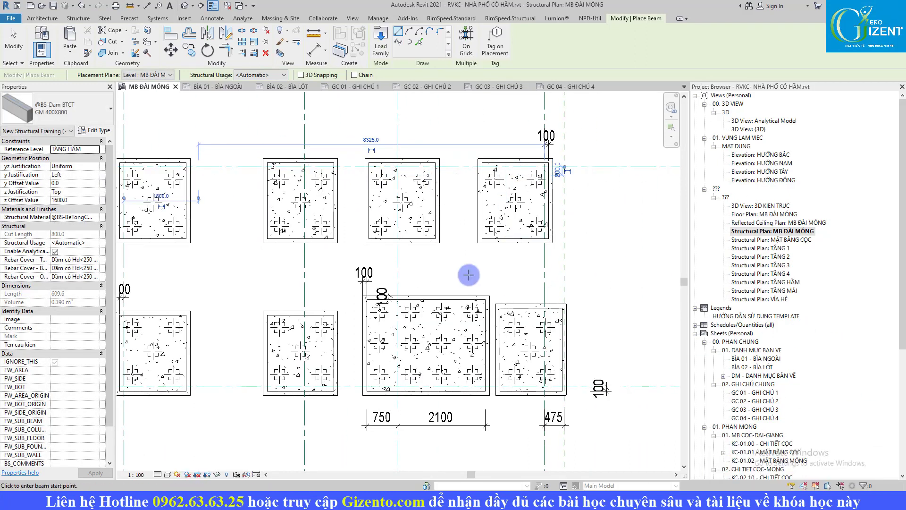
middle_click_drag(362, 265, 504, 271)
key("Escape")
key("Escape")
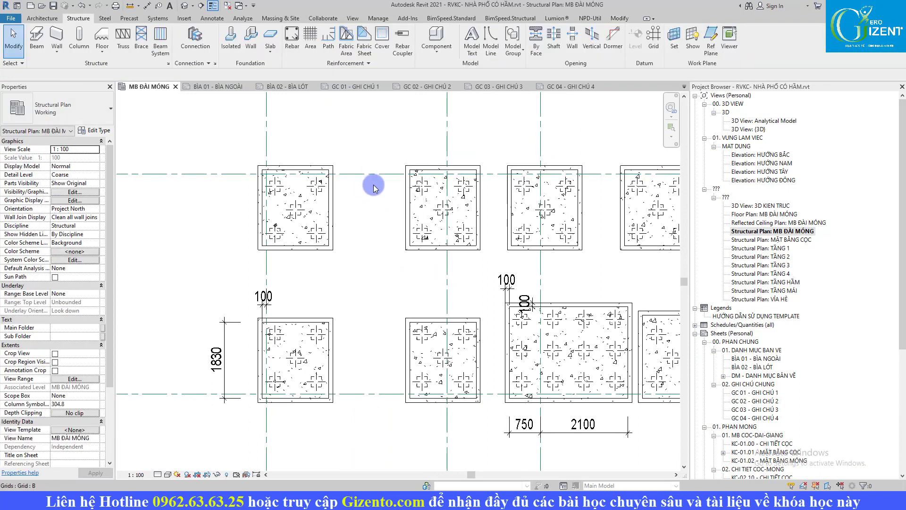
Step: In 3D, give the new tie beam an 800 z offset, then reopen plan MB ĐÀI MÓNG
key("3")
key("d")
left_click(397, 191)
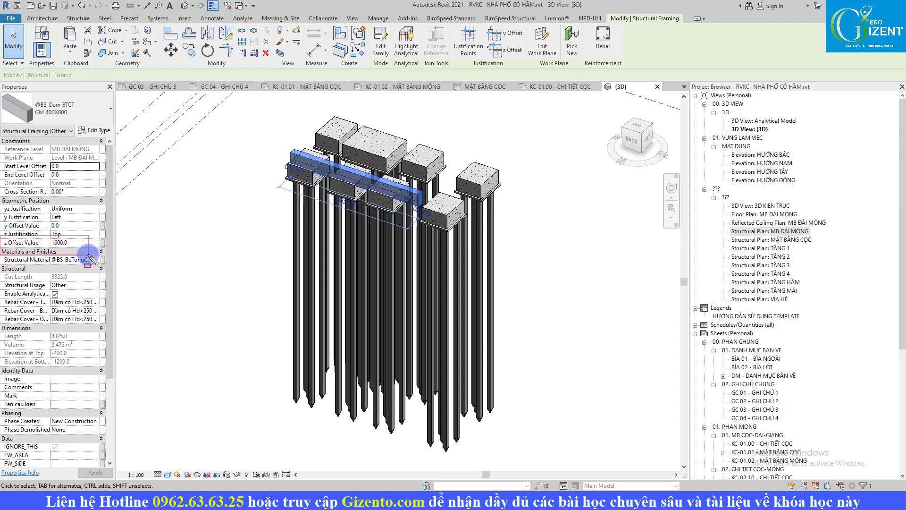
key("Escape")
key("Escape")
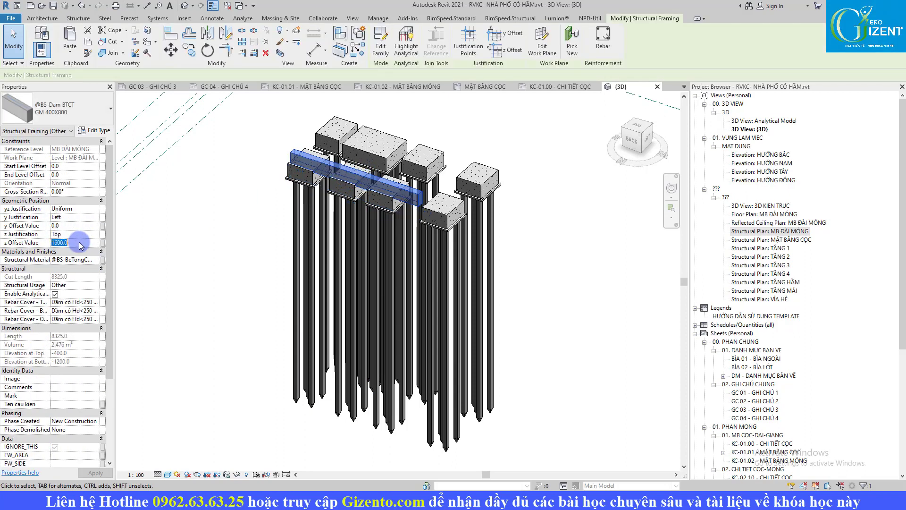
key("Return")
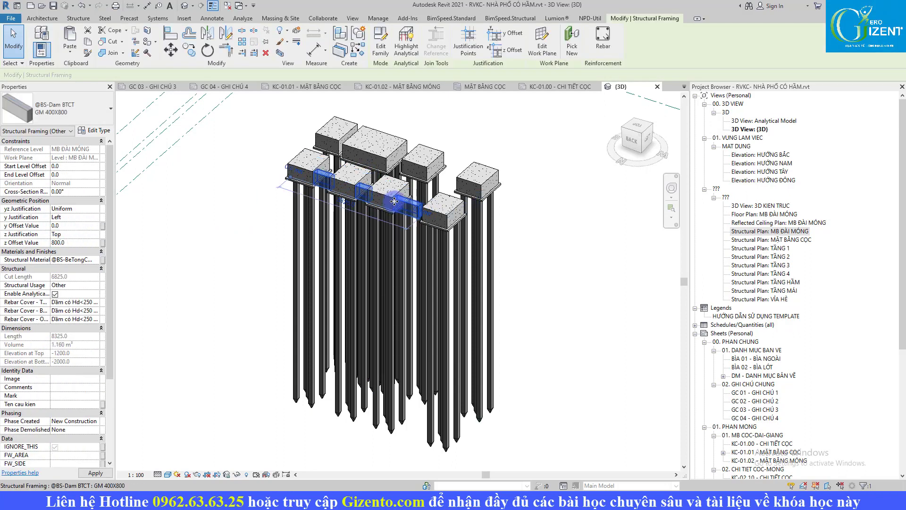
scroll(517, 269, "up", 3)
scroll(517, 269, "up", 3)
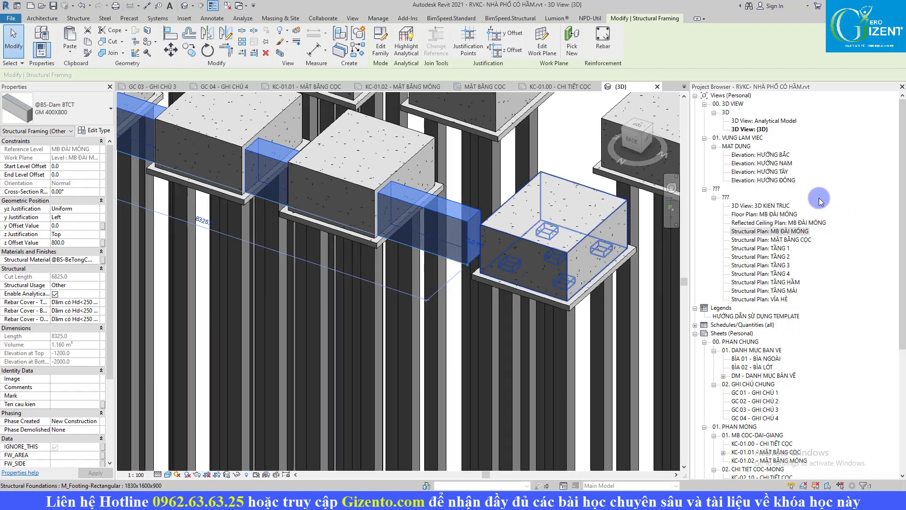
double_click(786, 232)
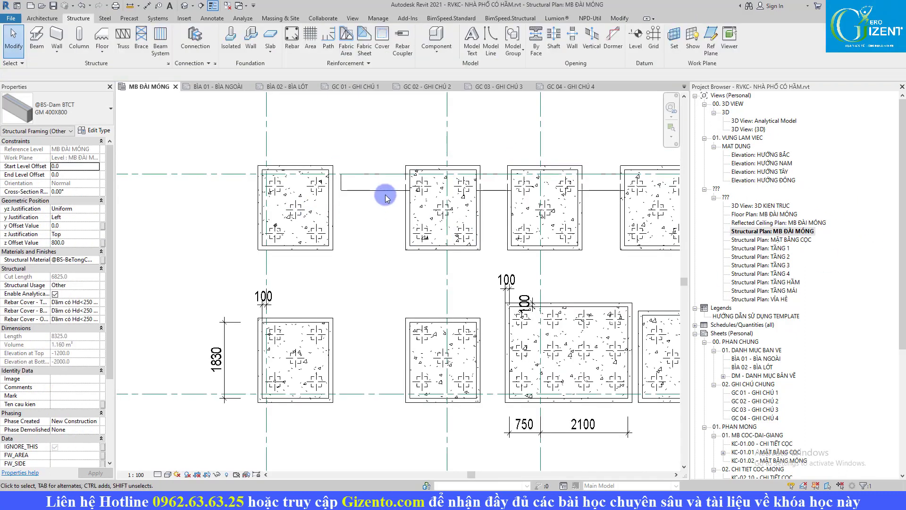
Step: Stretch both ends of the grid B tie beam to the grid intersections, making it 10300 long
left_click_drag(337, 174, 263, 174)
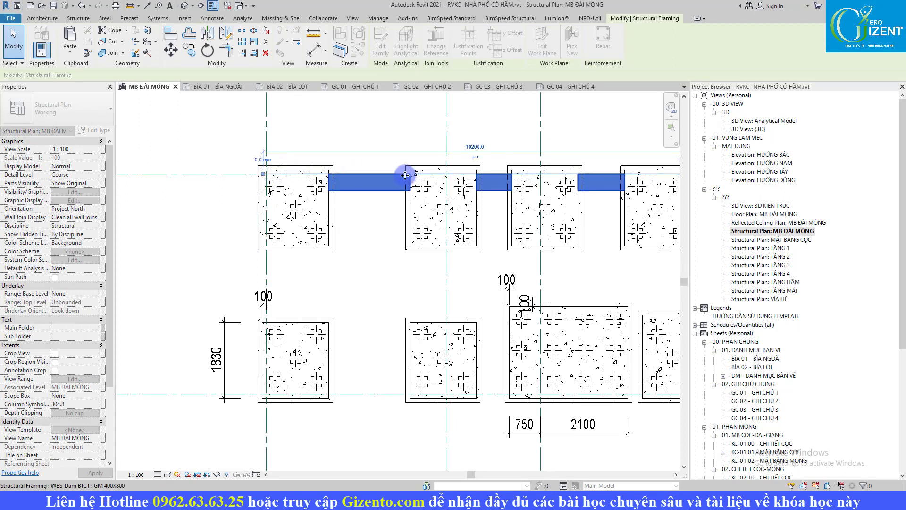
scroll(406, 176, "right", 3, "shift")
left_click_drag(527, 174, 537, 174)
left_click(543, 174)
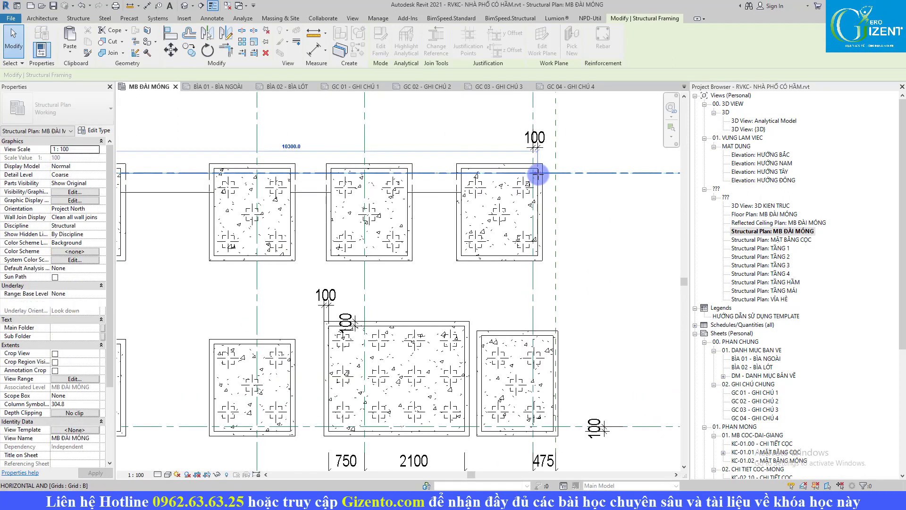
left_click(350, 184)
middle_click_drag(350, 184, 384, 173)
scroll(384, 173, "up", 1)
key("Escape")
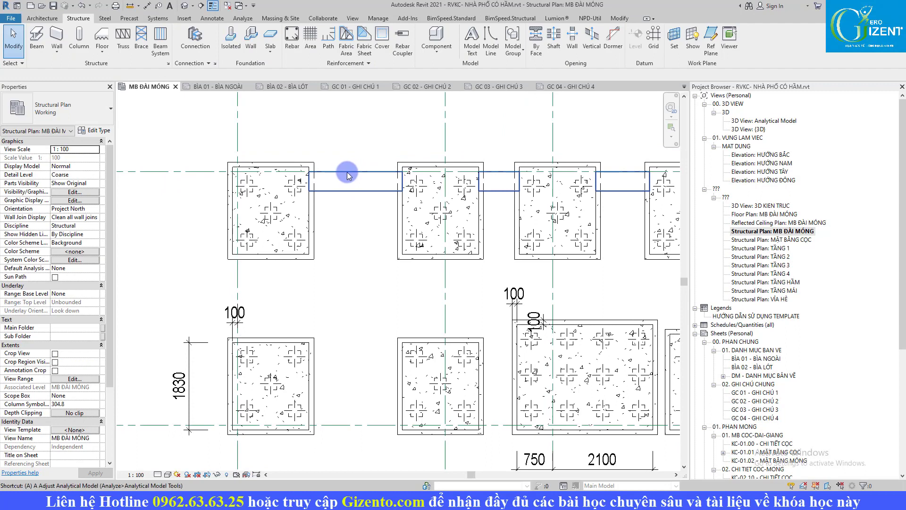
Step: Start Align (AL), cancel it, and select the top tie beam
key("a")
key("l")
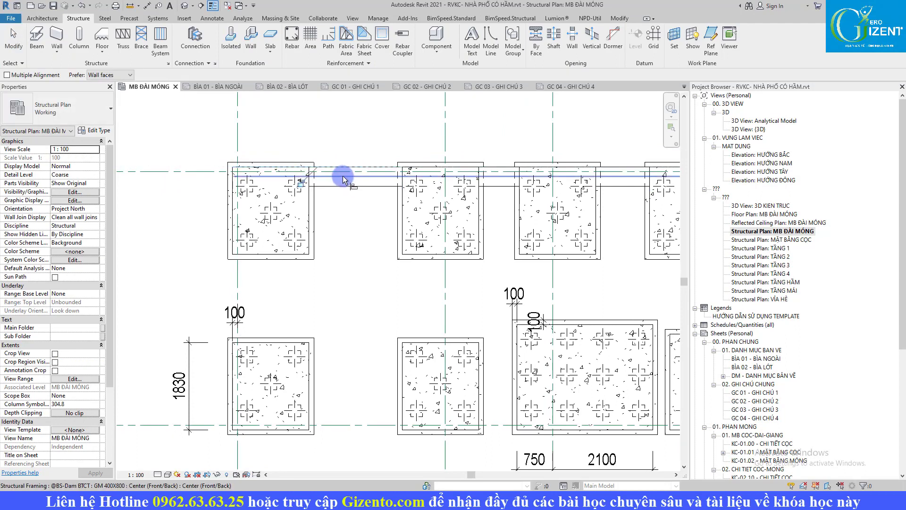
key("Escape")
middle_click_drag(364, 236, 370, 185)
left_click(364, 132)
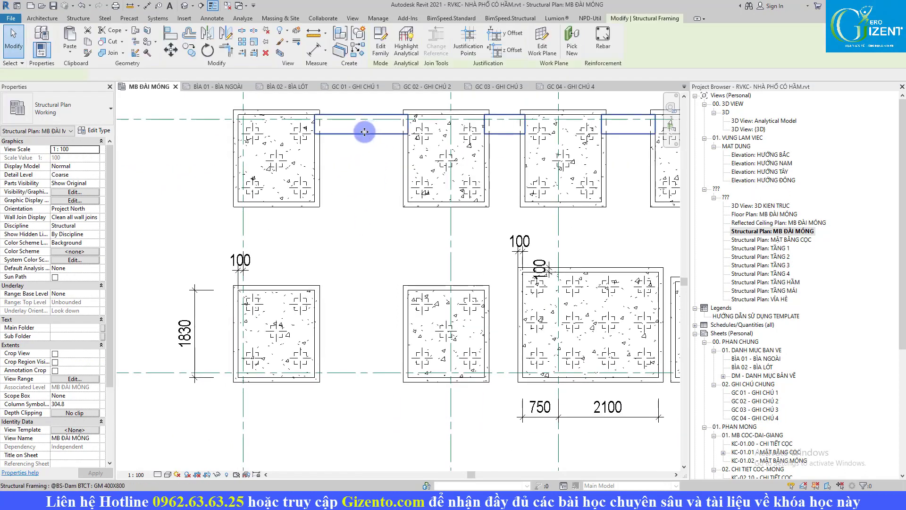
Step: Create a similar GM 400X800 beam running vertically from the top-left to the lower-left pile cap
right_click(364, 132)
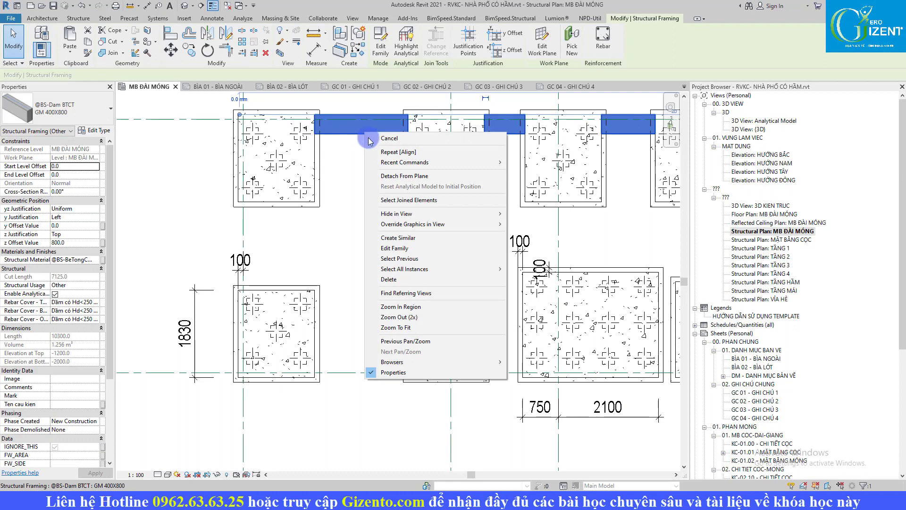
left_click(412, 243)
left_click(239, 116)
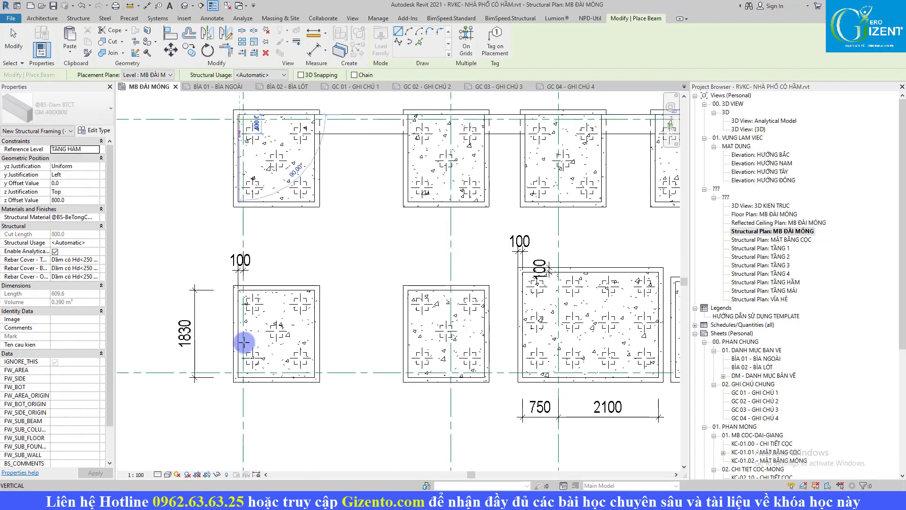
left_click(240, 378)
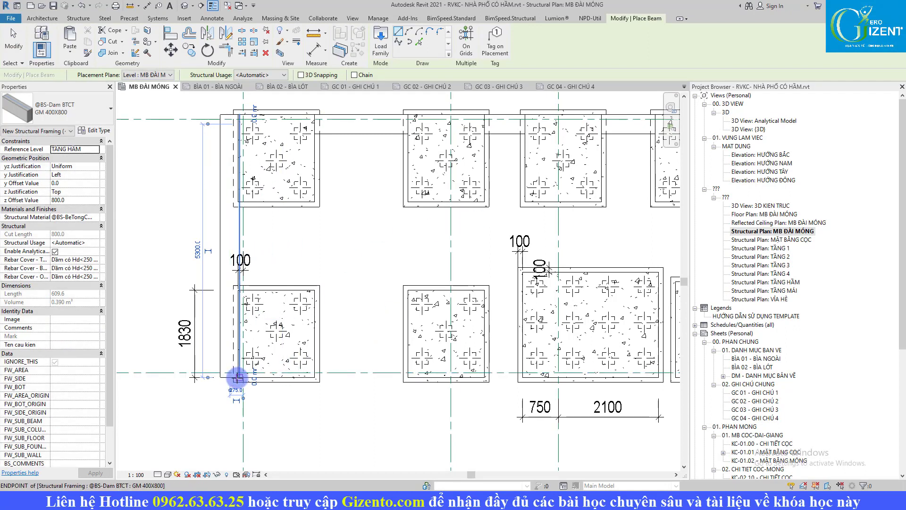
Step: Draw the lower-row beam to the lower-right pile cap, then begin one at the top-right grid intersection
left_click(238, 378)
middle_click_drag(384, 369, 165, 343)
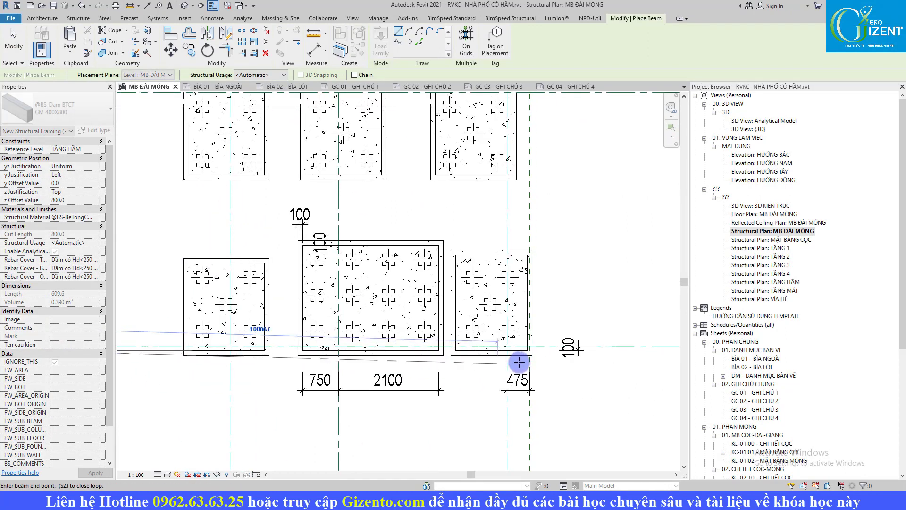
left_click(526, 260)
mouse_move(522, 276)
middle_mouse_down()
mouse_move(531, 321)
mouse_move(584, 334)
middle_mouse_up()
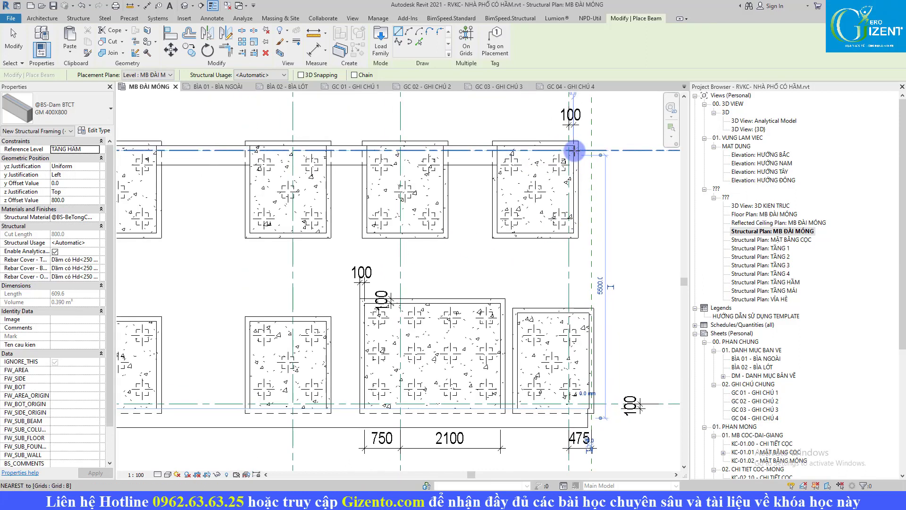
scroll(243, 263, "down", 1)
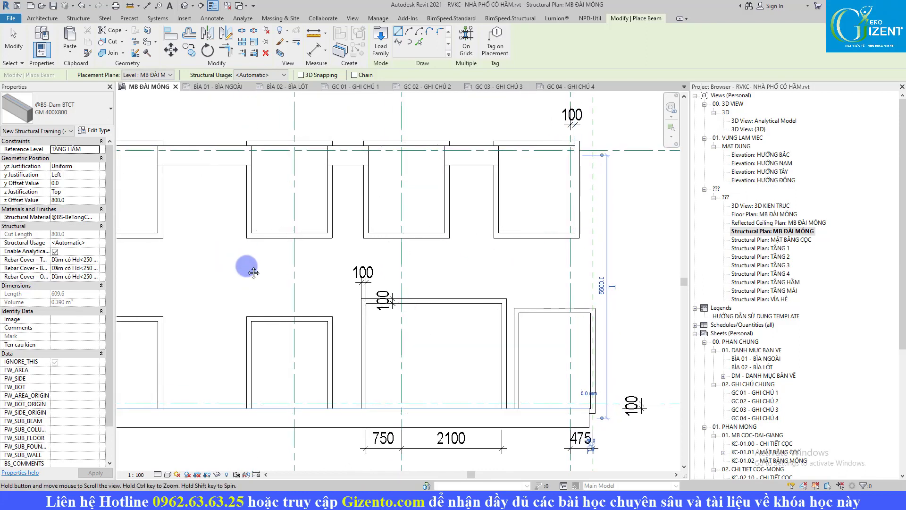
scroll(239, 259, "up", 1)
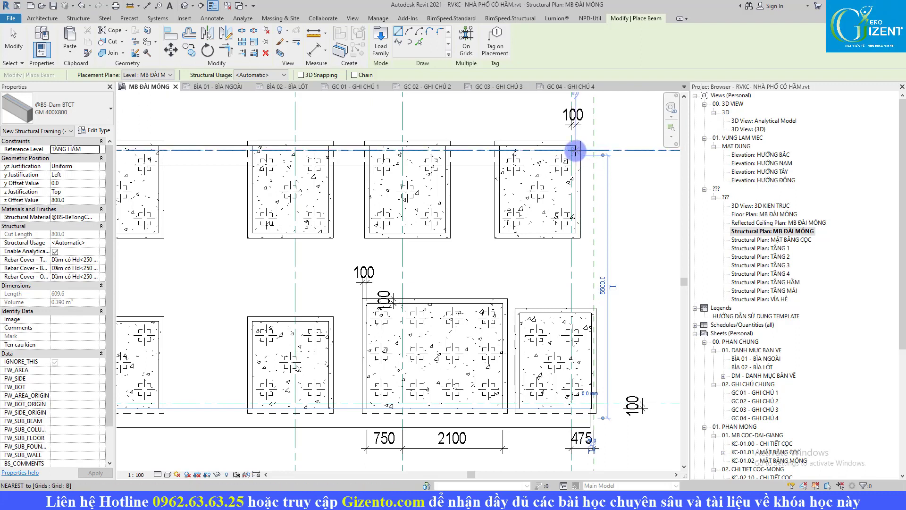
left_click(574, 151)
key("Escape")
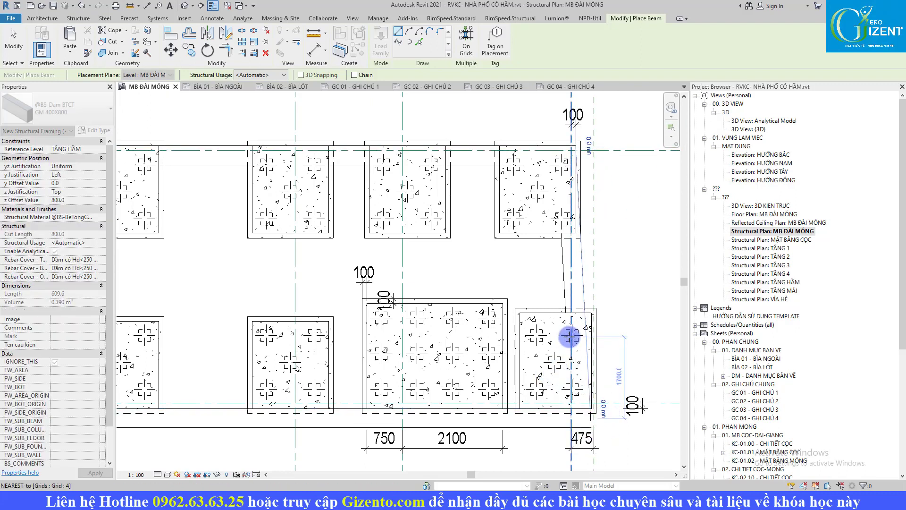
middle_click_drag(391, 268, 563, 260)
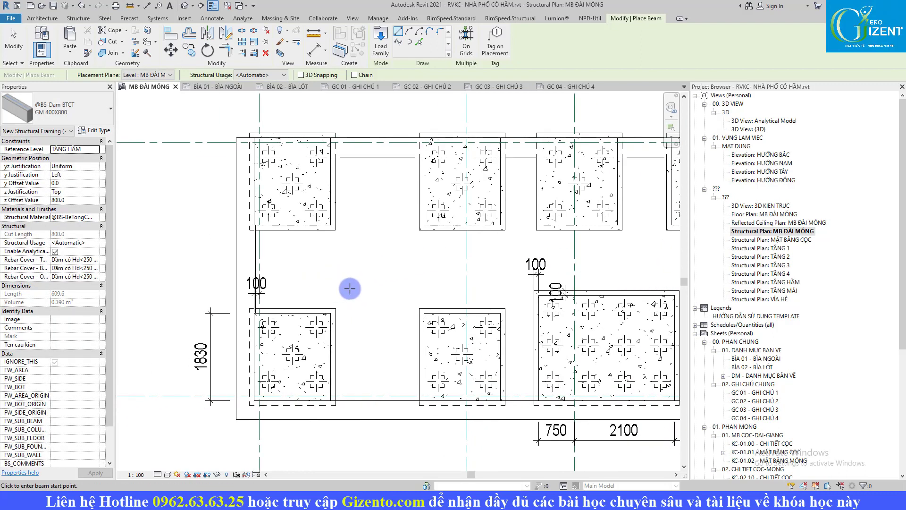
Step: Align the left tie beam's outer edge flush with the footing edge
key("Escape")
scroll(250, 158, "up", 2)
key("l")
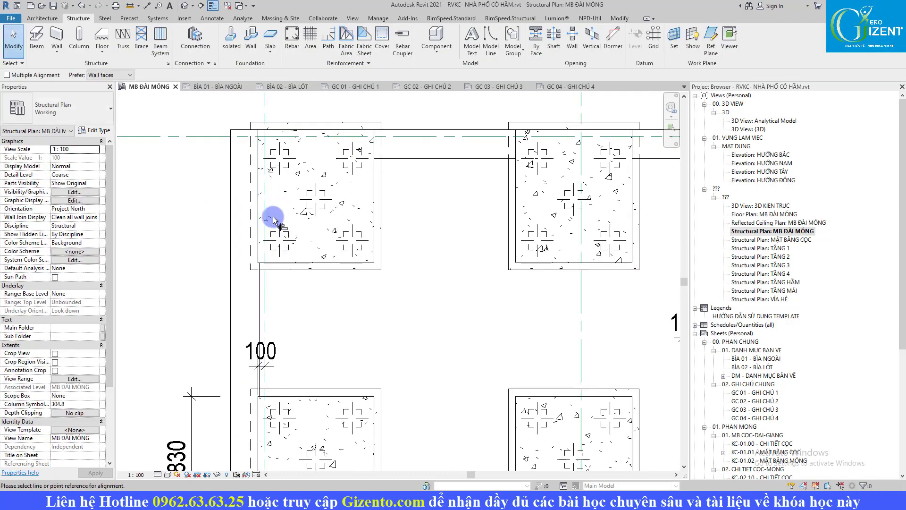
left_click(232, 233)
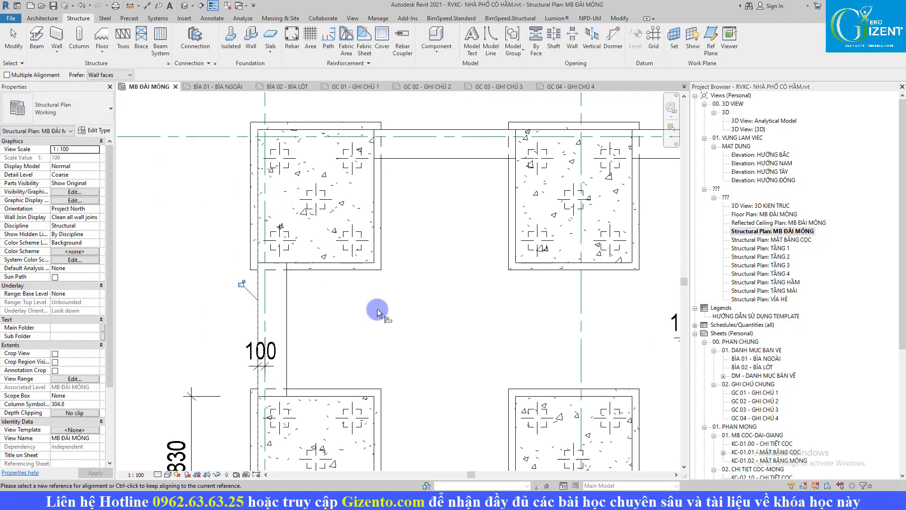
scroll(339, 341, "down", 2)
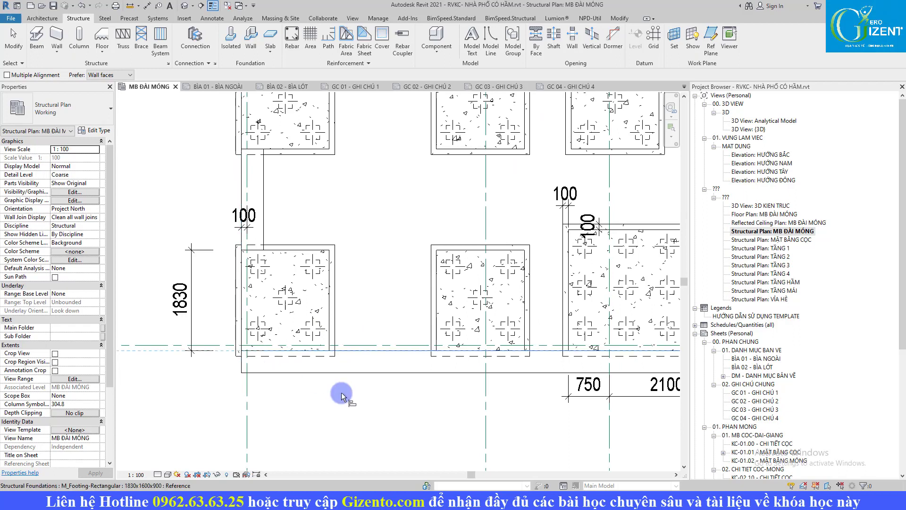
left_click(346, 373)
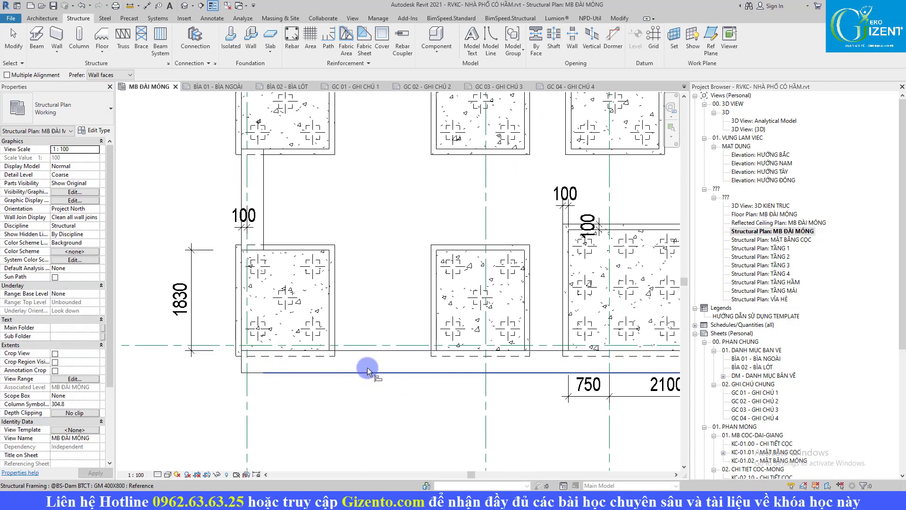
key("Escape")
Step: Align the 10225-long bottom tie beam with the pile caps' bottom edge
left_click(354, 371)
key("Escape")
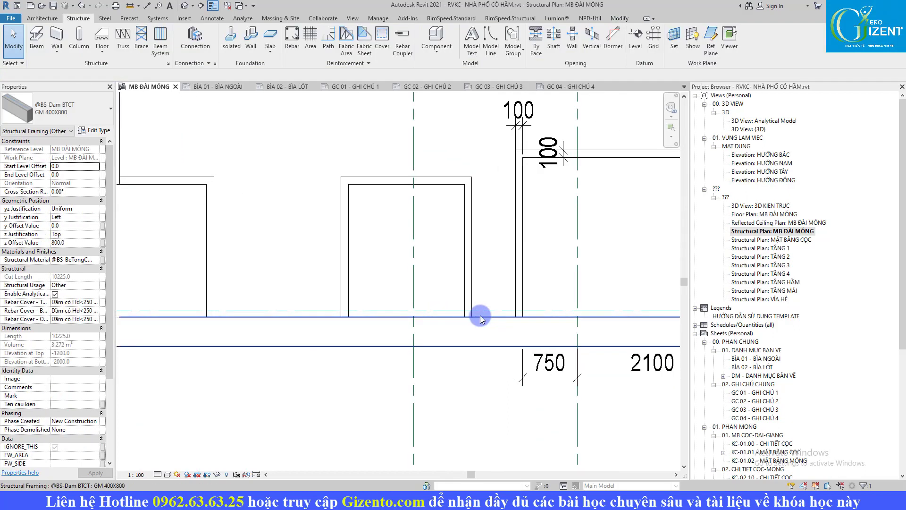
scroll(479, 313, "up", 2)
left_click(517, 277)
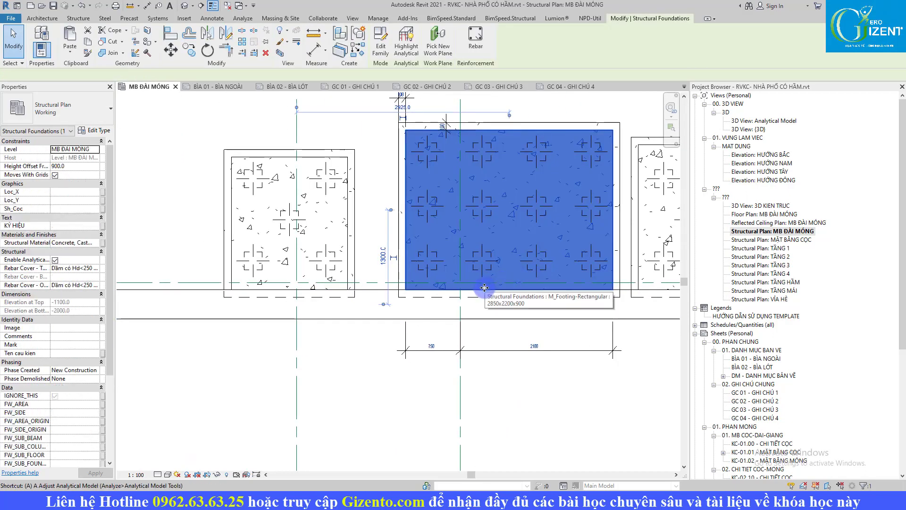
key("a")
key("l")
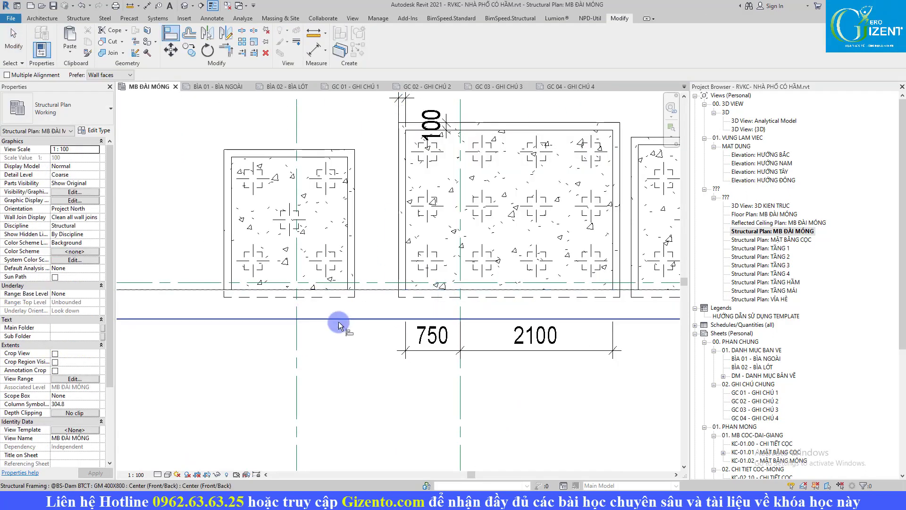
left_click(334, 319)
scroll(389, 327, "down", 2)
middle_click_drag(536, 333, 426, 385)
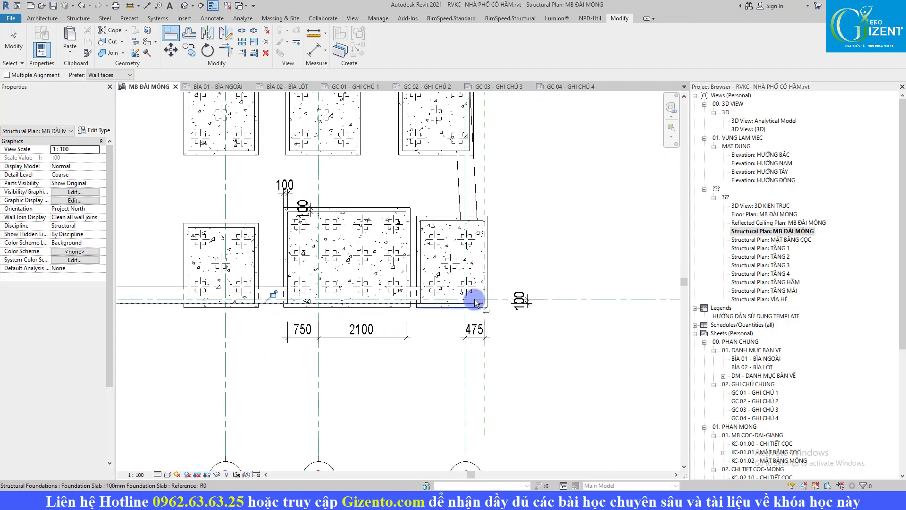
key("Escape")
key("Escape")
Step: Snap the slanted tie beam's lower end to the lower-right pile cap corner
scroll(490, 236, "up", 3)
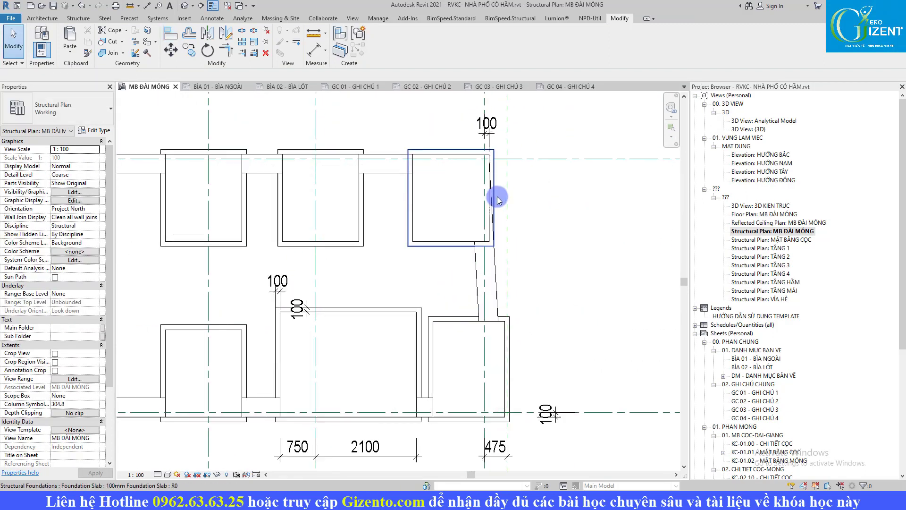
left_click(490, 270)
mouse_move(490, 270)
left_mouse_down()
mouse_move(492, 357)
mouse_move(495, 268)
left_mouse_up()
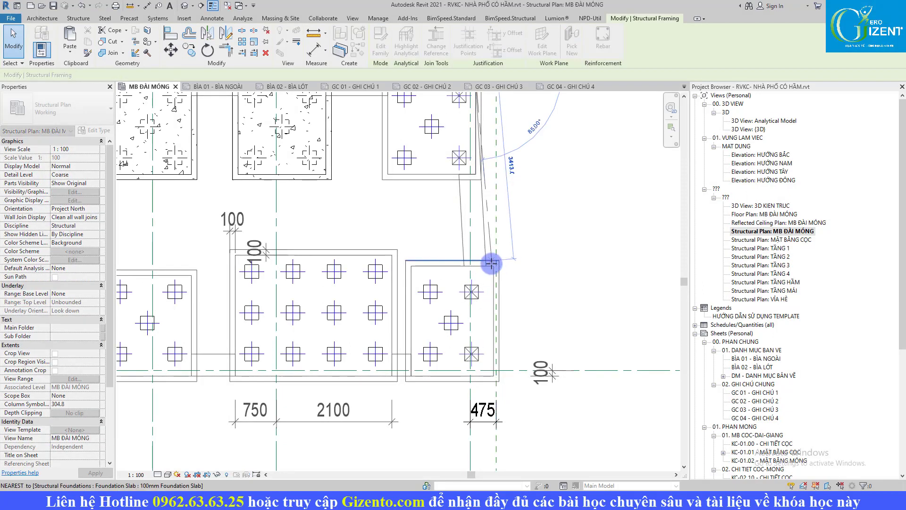
left_click_drag(494, 268, 494, 268)
scroll(498, 272, "up", 2)
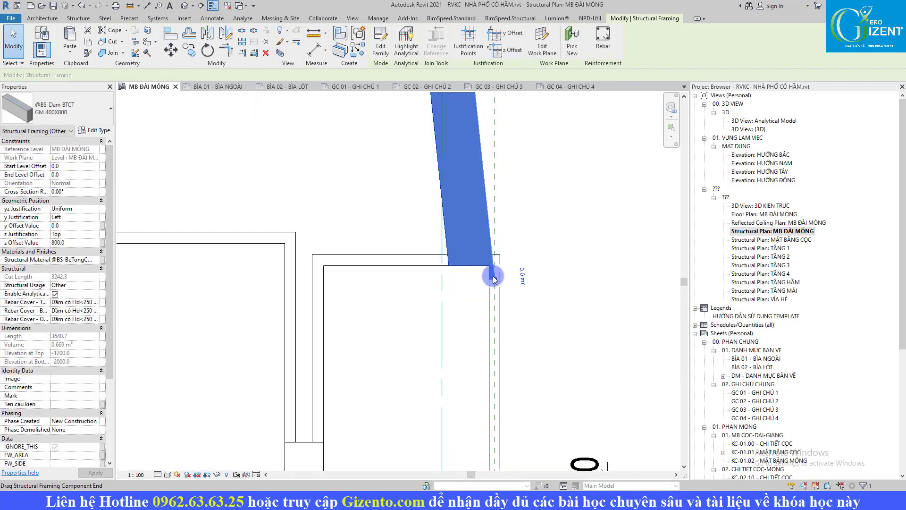
scroll(493, 269, "up", 2)
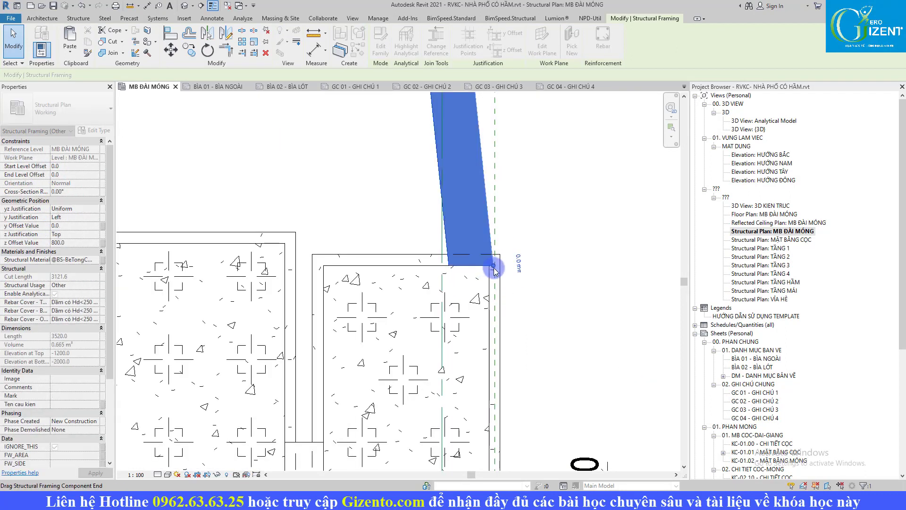
scroll(489, 266, "up", 2)
scroll(481, 265, "up", 2)
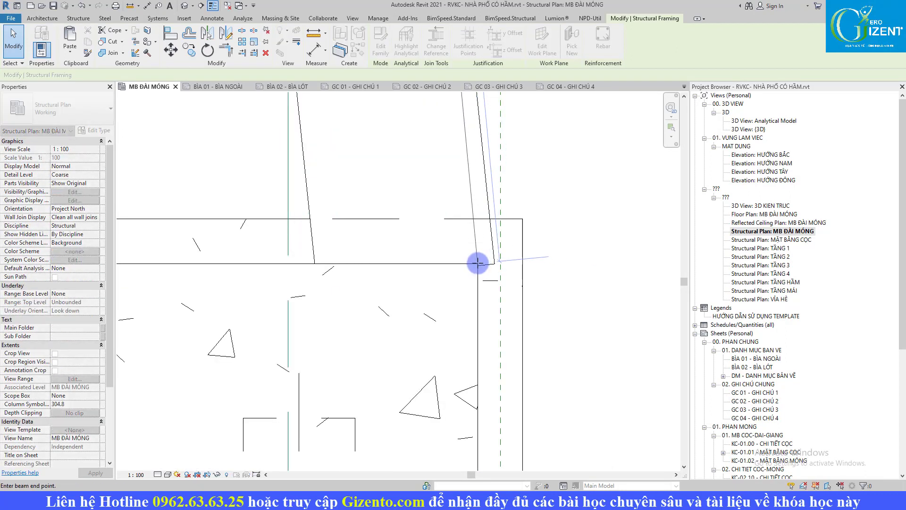
left_click(477, 264)
key("Escape")
Step: Check the slanted beam's 100 offset dimension, then return to the PDF foundation plan
scroll(522, 255, "down", 2)
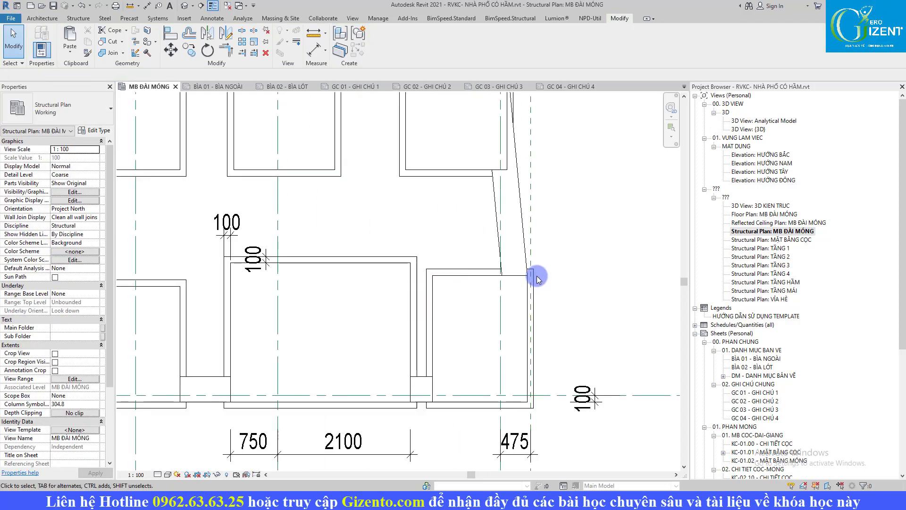
scroll(522, 254, "down", 2)
left_click(522, 254)
key("Escape")
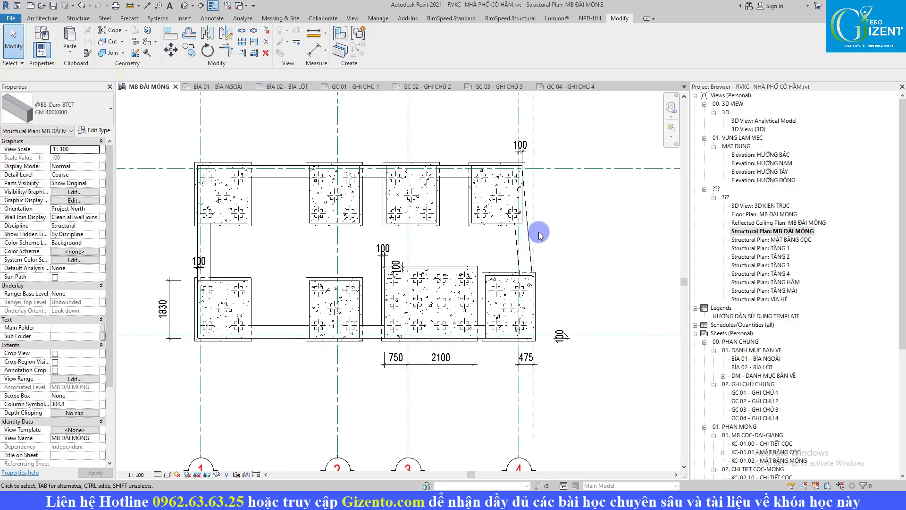
left_click(467, 252)
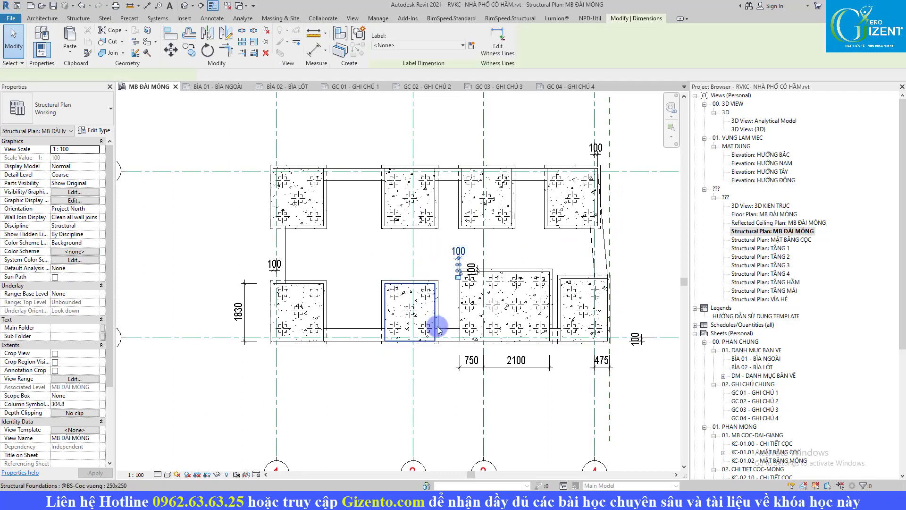
scroll(434, 319, "up", 2)
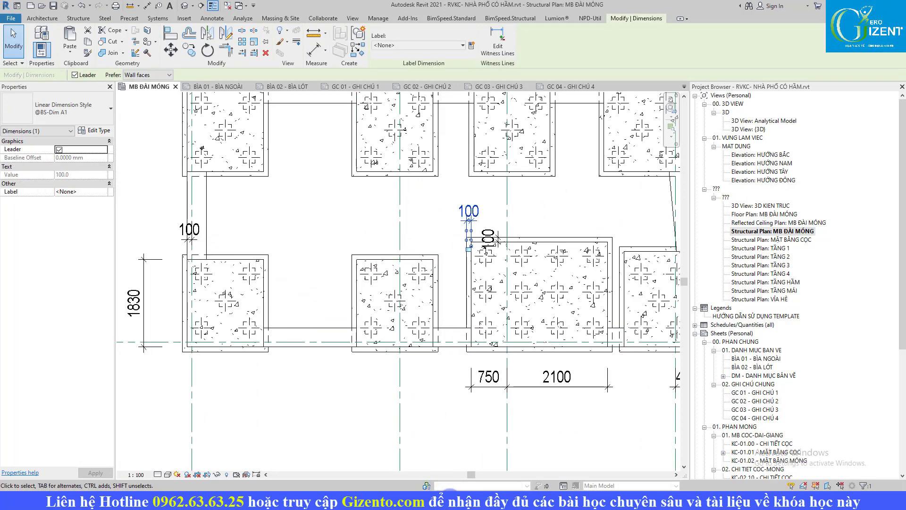
left_click(451, 491)
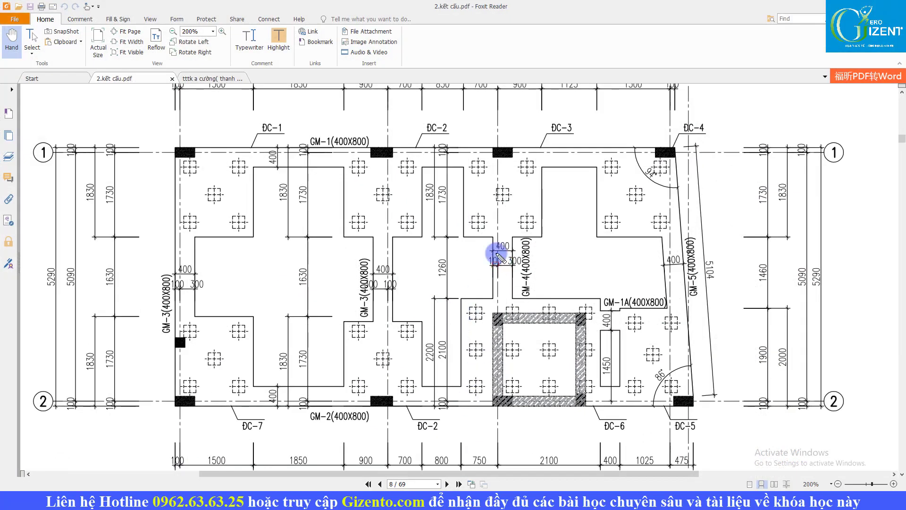
Step: Mark the 400/100/300 offsets beside GM-3, GM-4 and GM-1A on the PDF, then clear the markup
left_click_drag(477, 233, 530, 305)
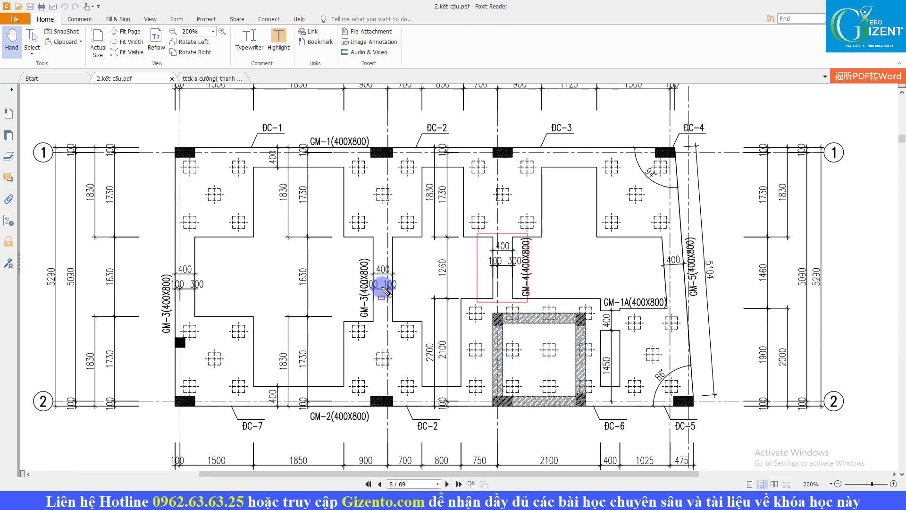
left_click_drag(365, 232, 400, 330)
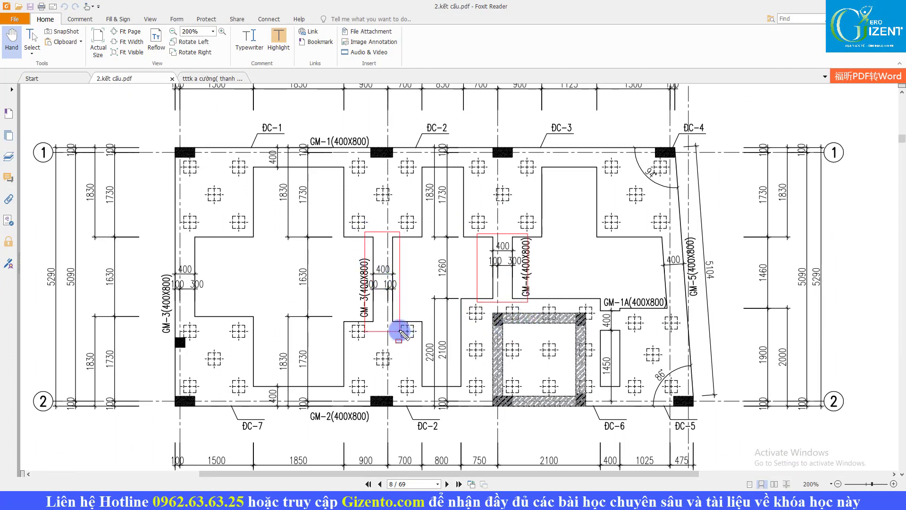
left_click_drag(625, 278, 630, 282)
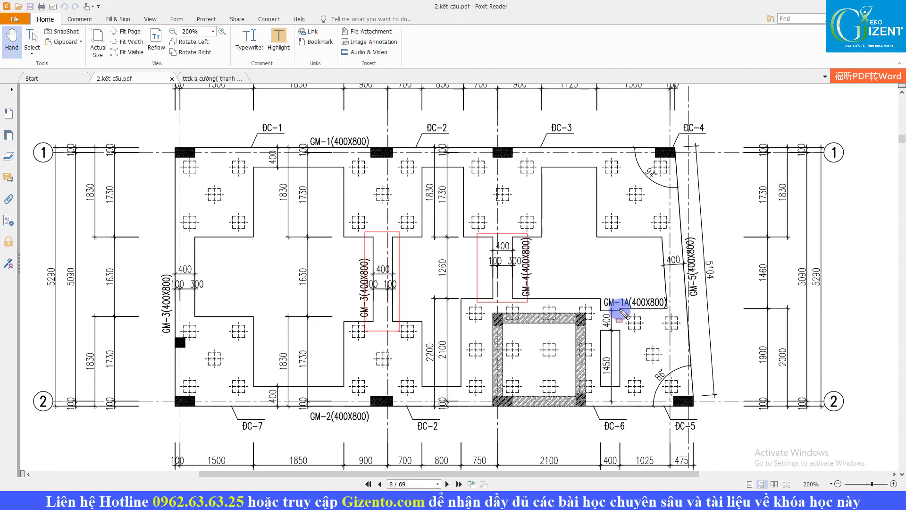
left_click_drag(608, 324, 626, 348)
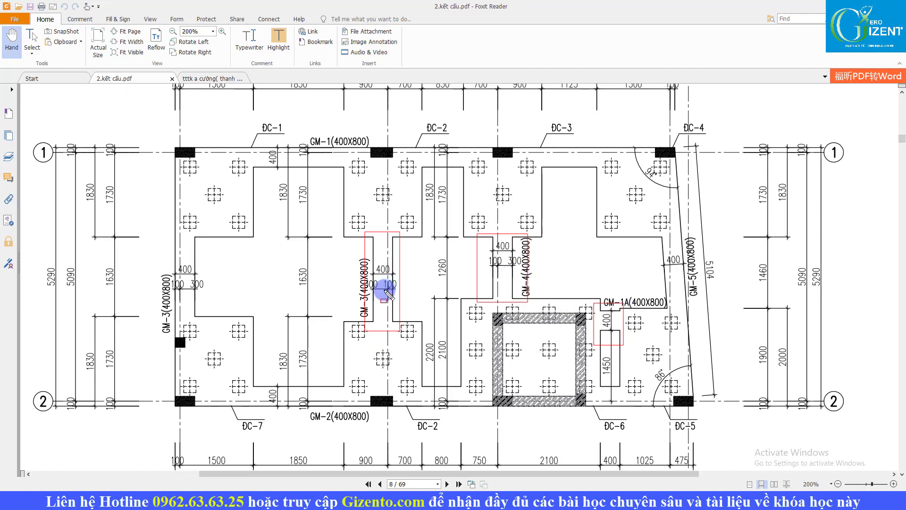
key("Escape")
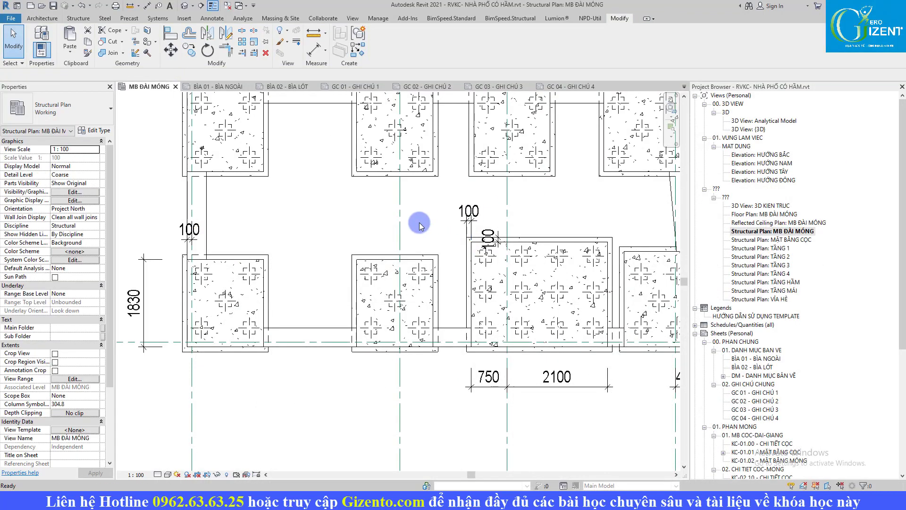
Step: Create Similar (CS) two vertical GM 400X800 tie beams between the middle lower and upper pile caps
left_click(248, 253)
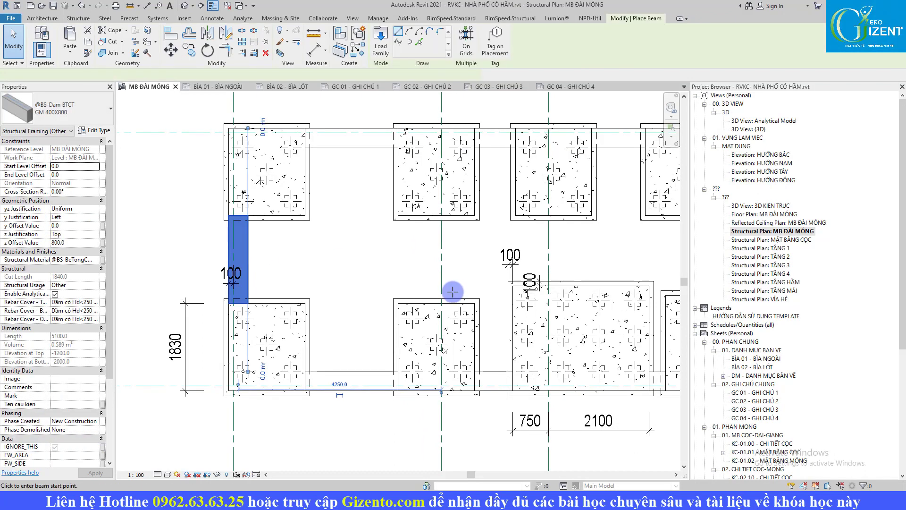
key("c")
key("s")
left_click(419, 299)
left_click(439, 220)
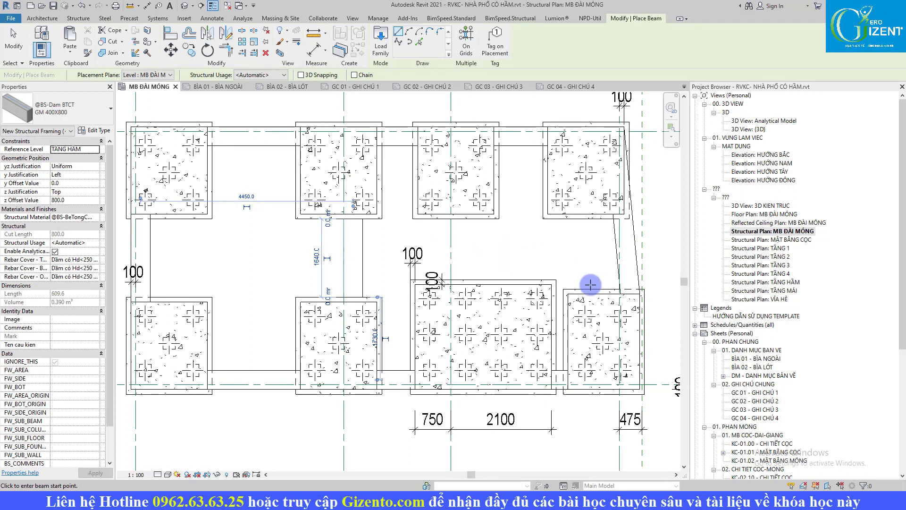
left_click(460, 279)
left_click(461, 205)
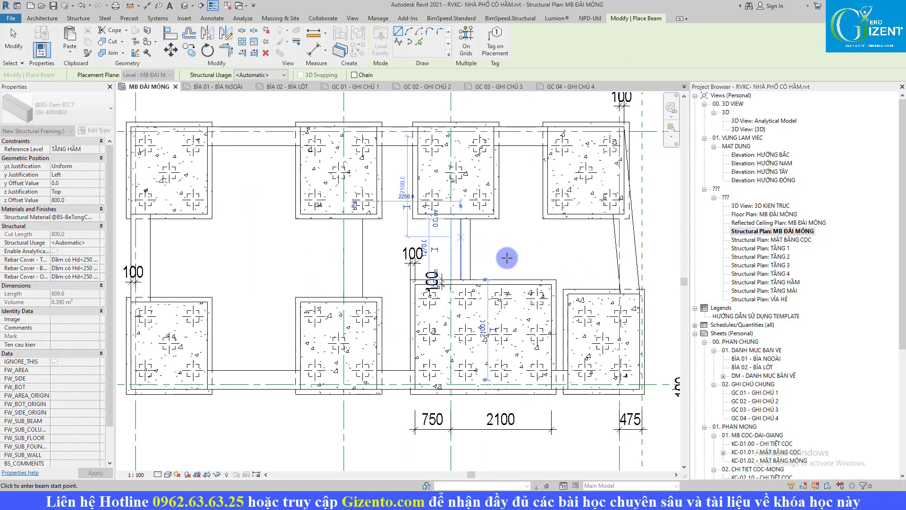
key("Escape")
key("Escape")
scroll(410, 255, "up", 1)
scroll(405, 245, "up", 1)
Step: Shift the two middle vertical beams into position: left beam nudged left, right beam moved into the cap gap
scroll(384, 238, "up", 1)
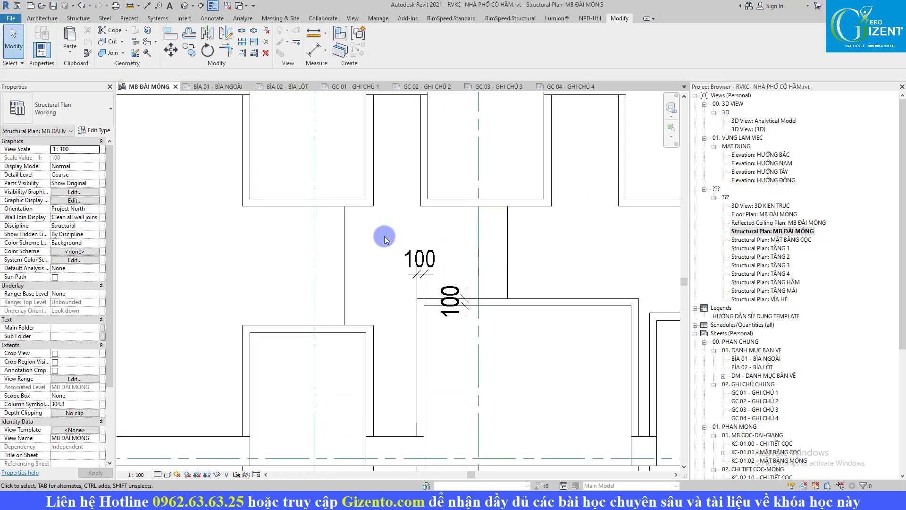
middle_click_drag(385, 239, 413, 244)
left_click(371, 243)
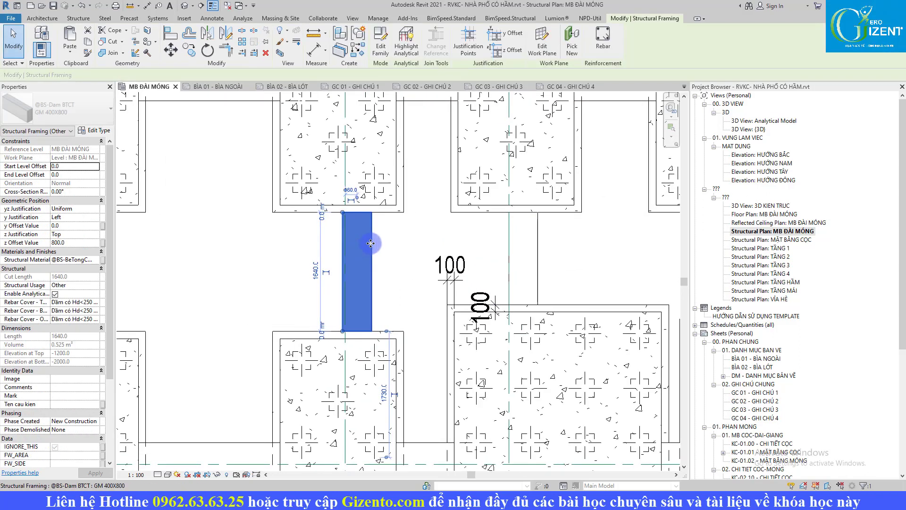
key("Left")
key("Left")
key("Left")
left_click(401, 252)
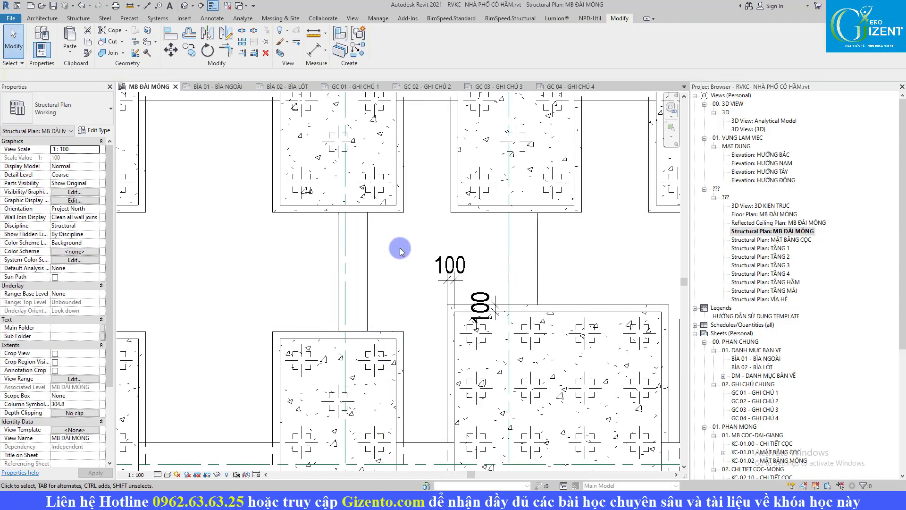
mouse_move(346, 271)
left_mouse_down()
mouse_move(431, 253)
mouse_move(523, 257)
mouse_move(512, 257)
left_mouse_up()
key("Escape")
Step: Dimension the right beam to its grid line and set its offset to 100
key("d")
key("i")
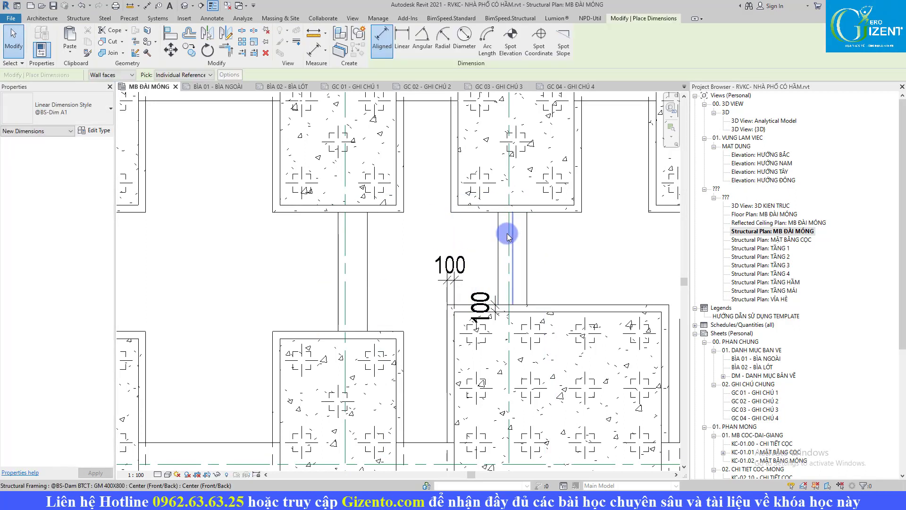
left_click(509, 236)
left_click(498, 221)
left_click(516, 184)
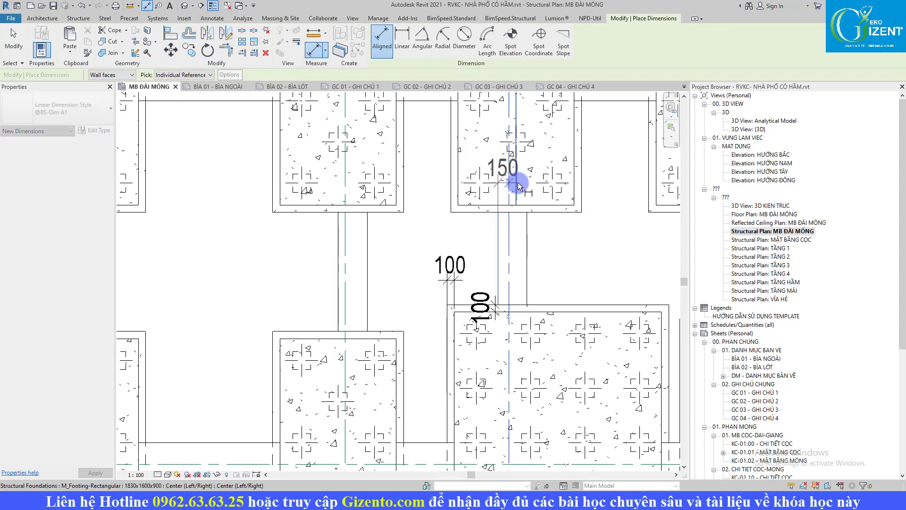
key("Escape")
key("Escape")
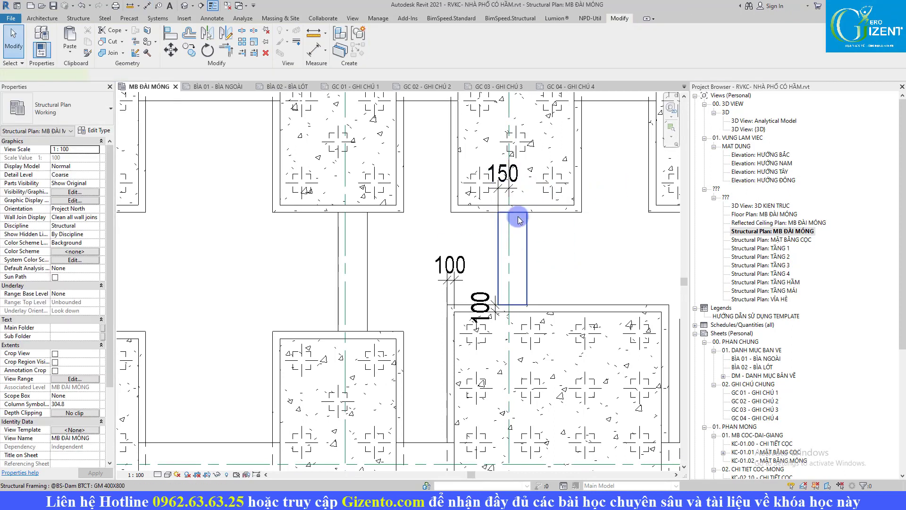
left_click(516, 221)
left_click(503, 185)
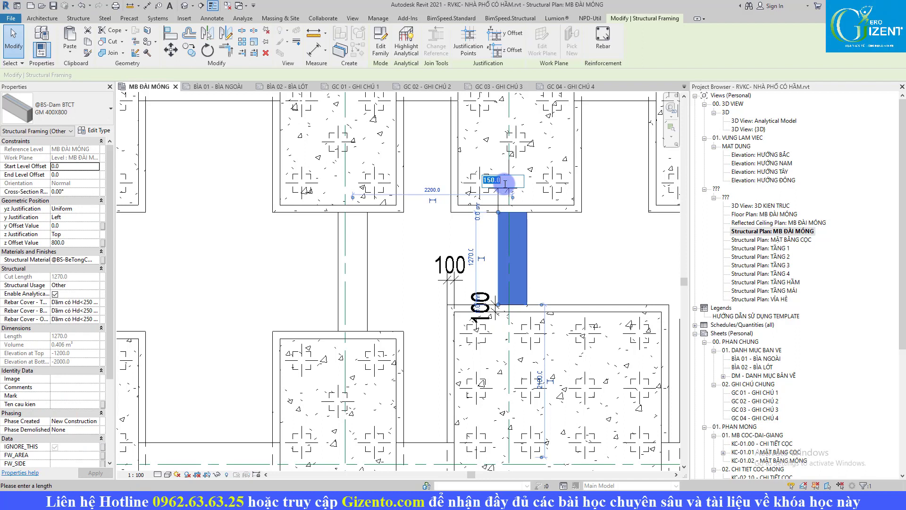
key("Return")
left_click(410, 248)
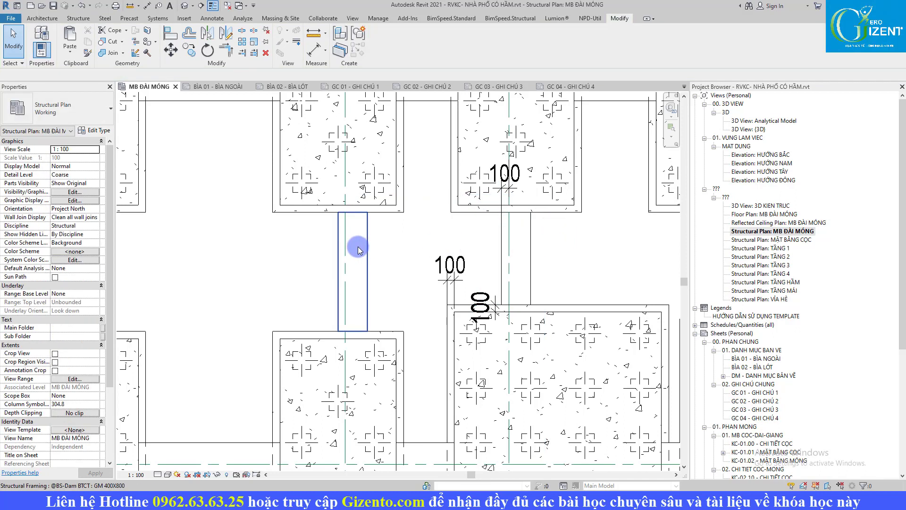
Step: Add an aligned dimension showing the left beam's 100 offset from its grid line
key("d")
key("i")
left_click(345, 245)
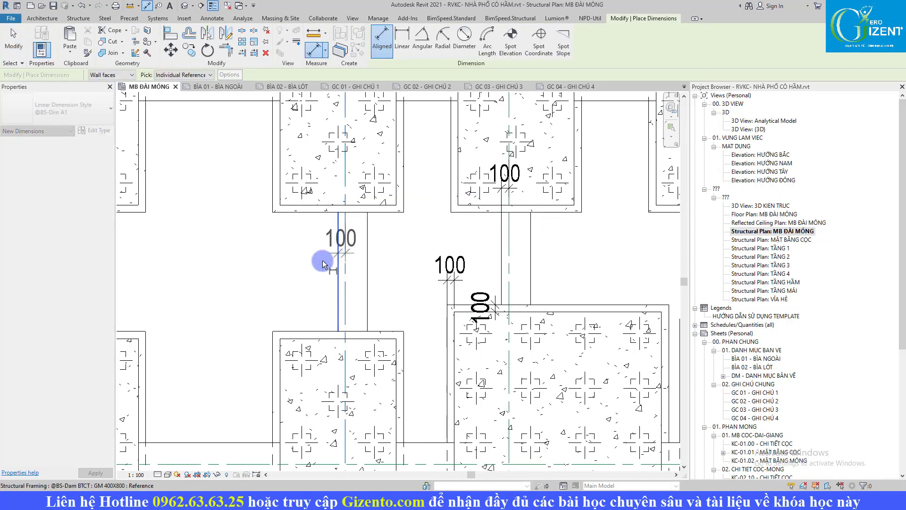
key("Escape")
key("Escape")
left_click(359, 276)
middle_click_drag(402, 277, 388, 264)
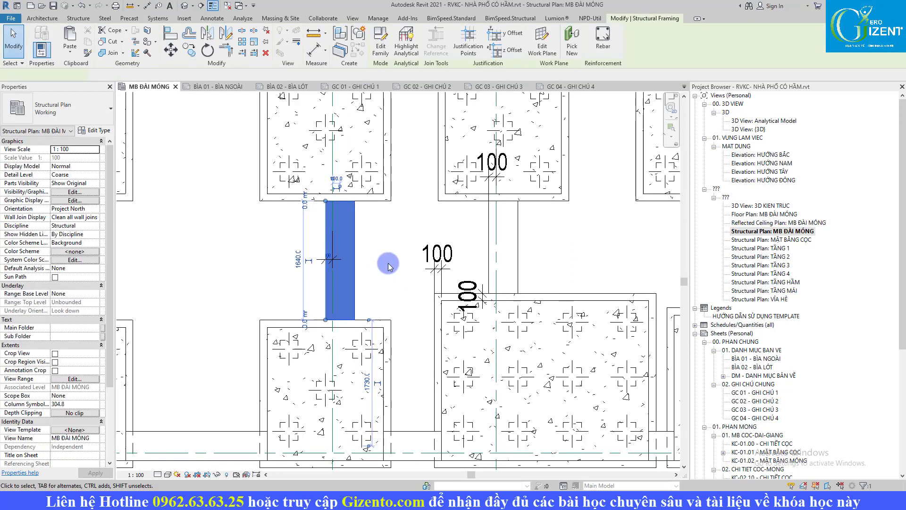
key("Escape")
scroll(540, 182, "down", 3)
scroll(546, 182, "down", 1)
scroll(549, 217, "up", 2)
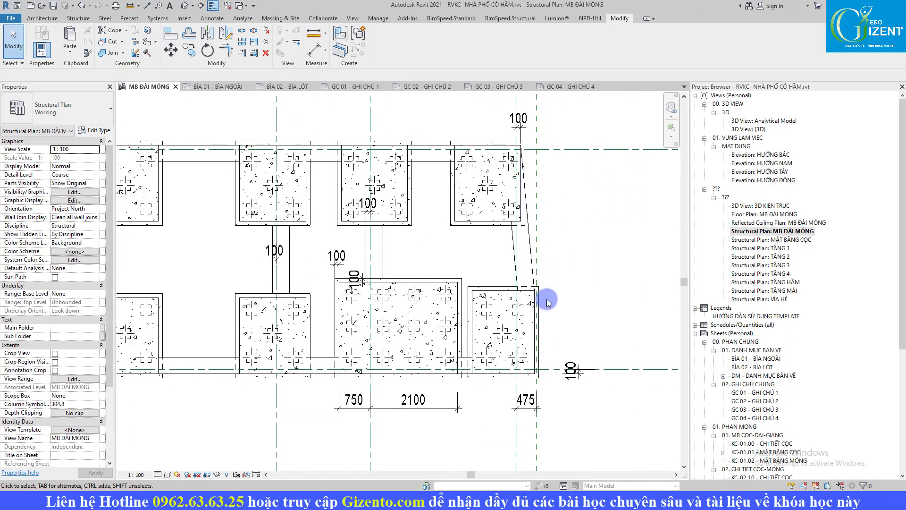
Step: Inspect the large and right-hand lower pile caps, then view the PDF's bottom dimension chains and grids A–D
scroll(509, 318, "up", 1)
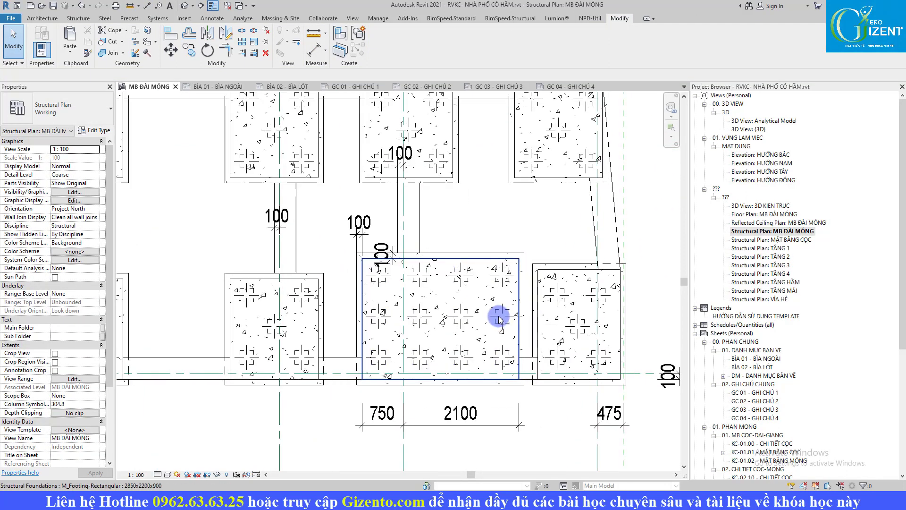
left_click(499, 319)
key("Escape")
left_click(546, 309)
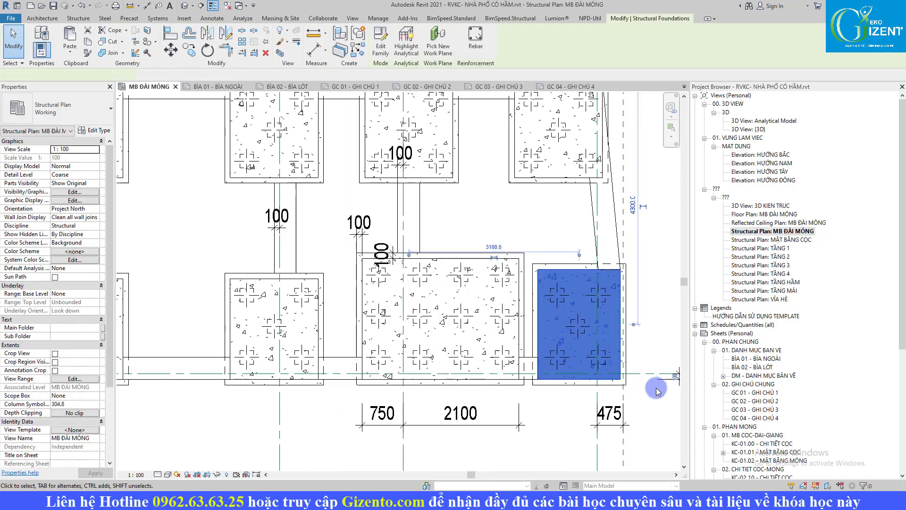
key("Escape")
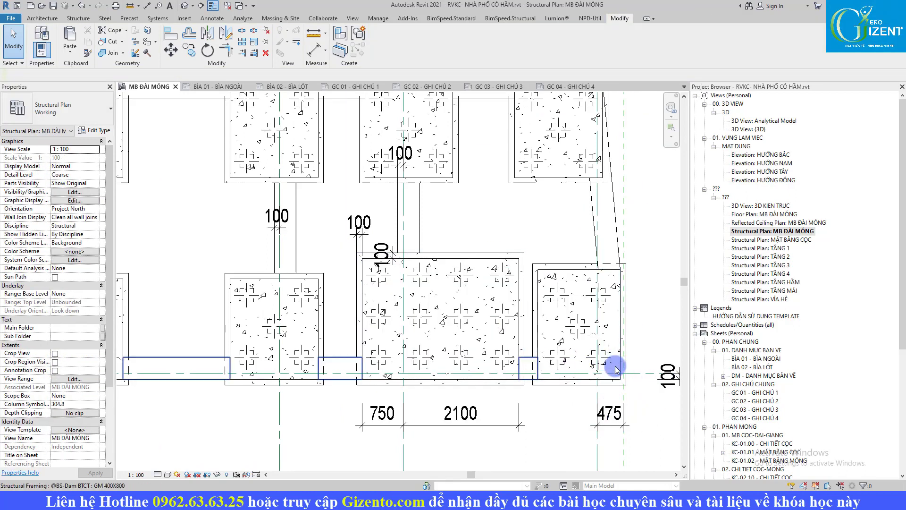
left_click(614, 378)
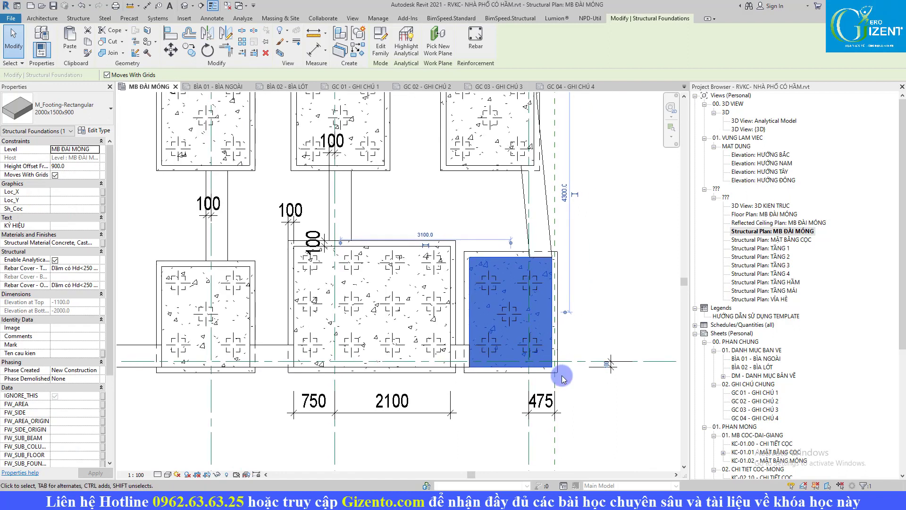
scroll(557, 370, "up", 2)
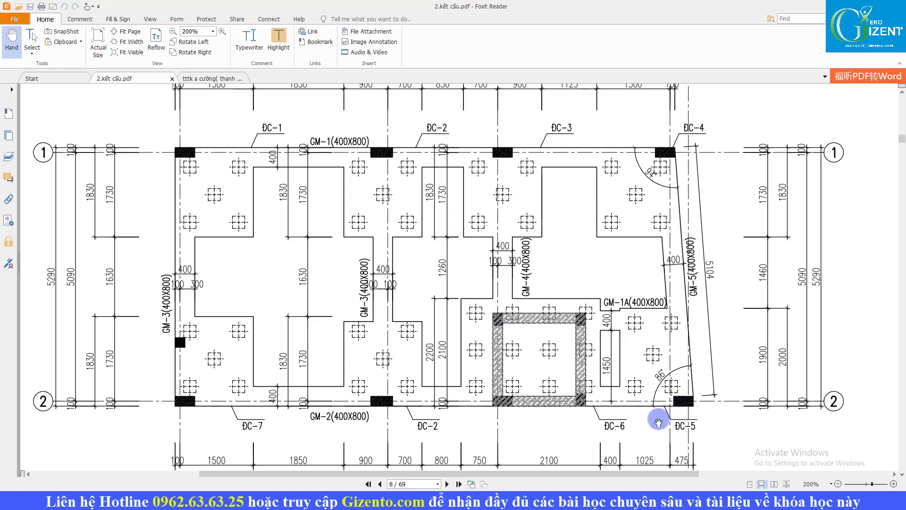
scroll(658, 421, "down", 3)
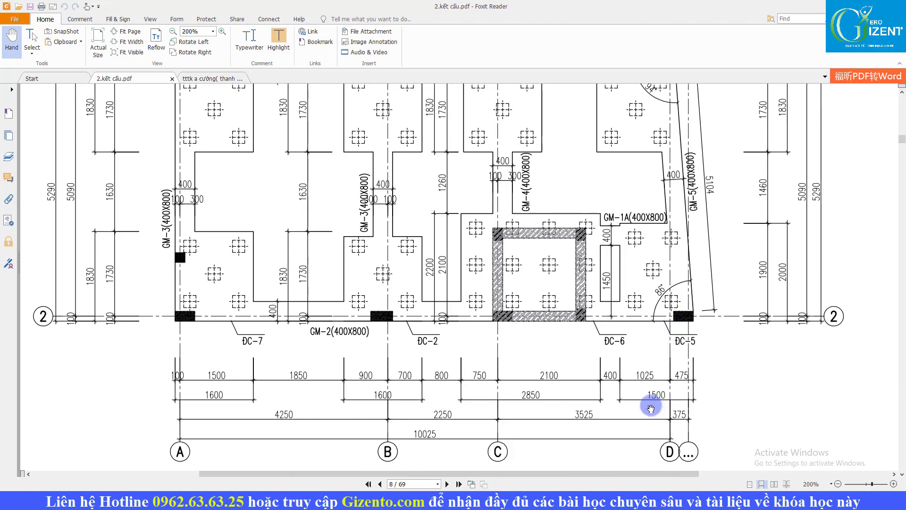